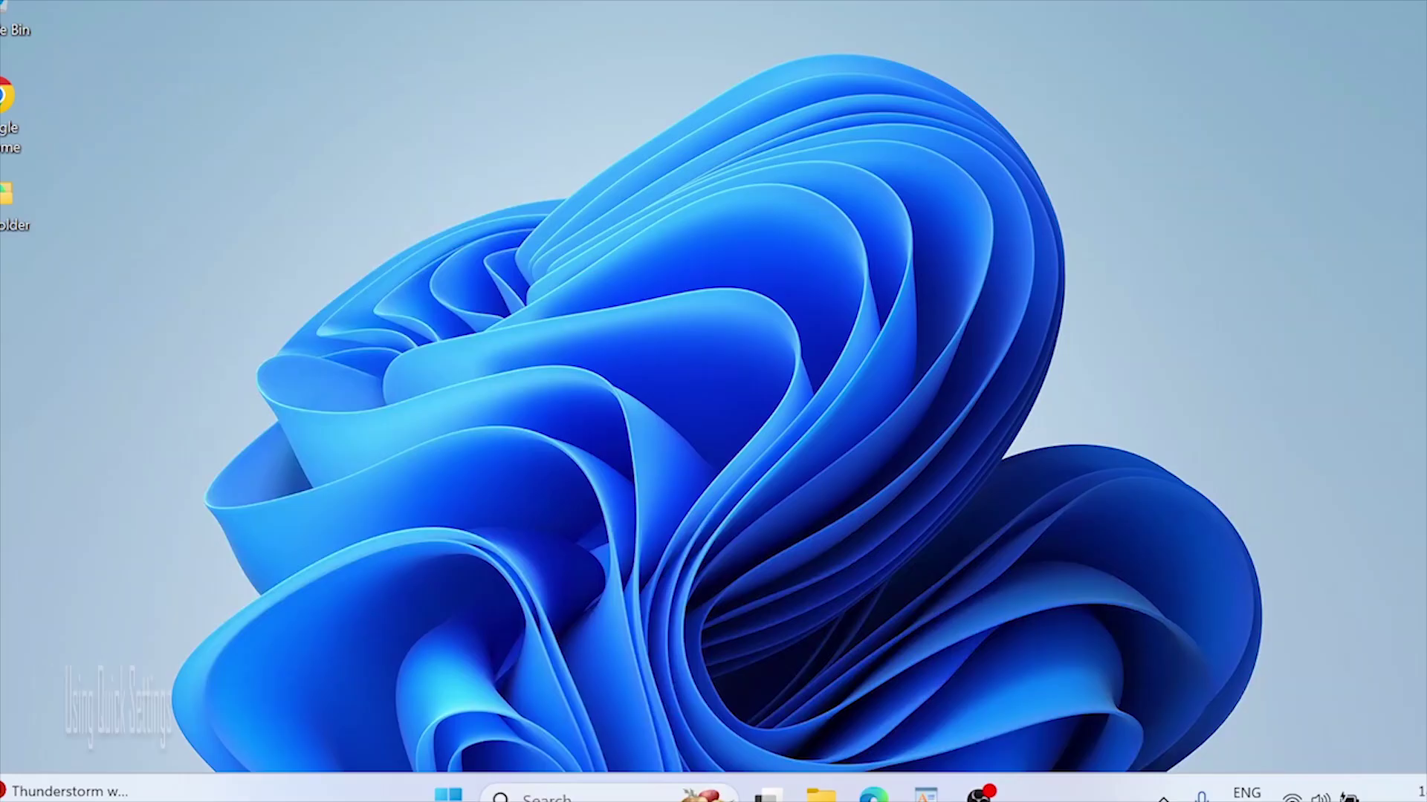
- Launch the On-Screen Keyboard by searching 'key'
{"action": "left_click", "coordinate": [529, 794]}
{"action": "type", "text": "key"}
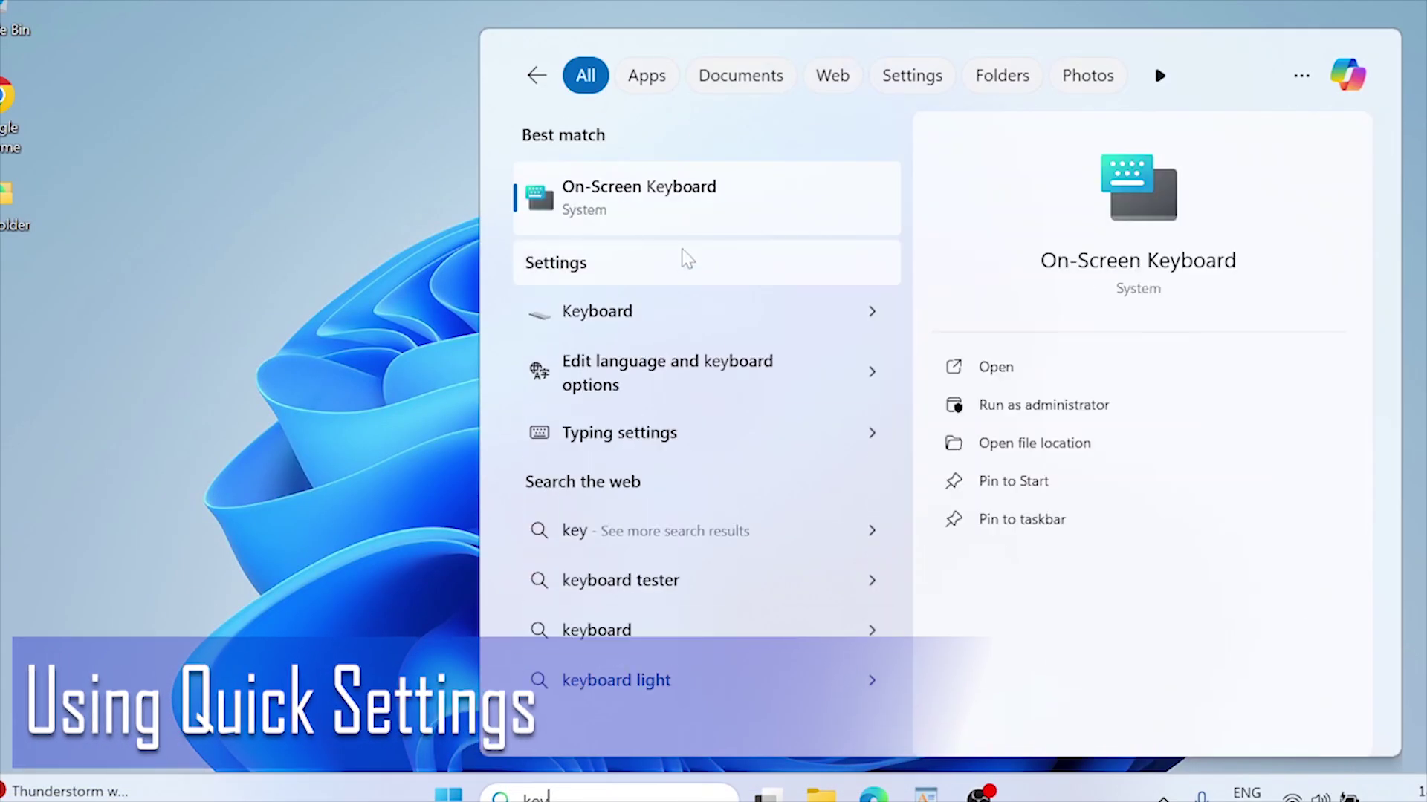
{"action": "left_click", "coordinate": [688, 200]}
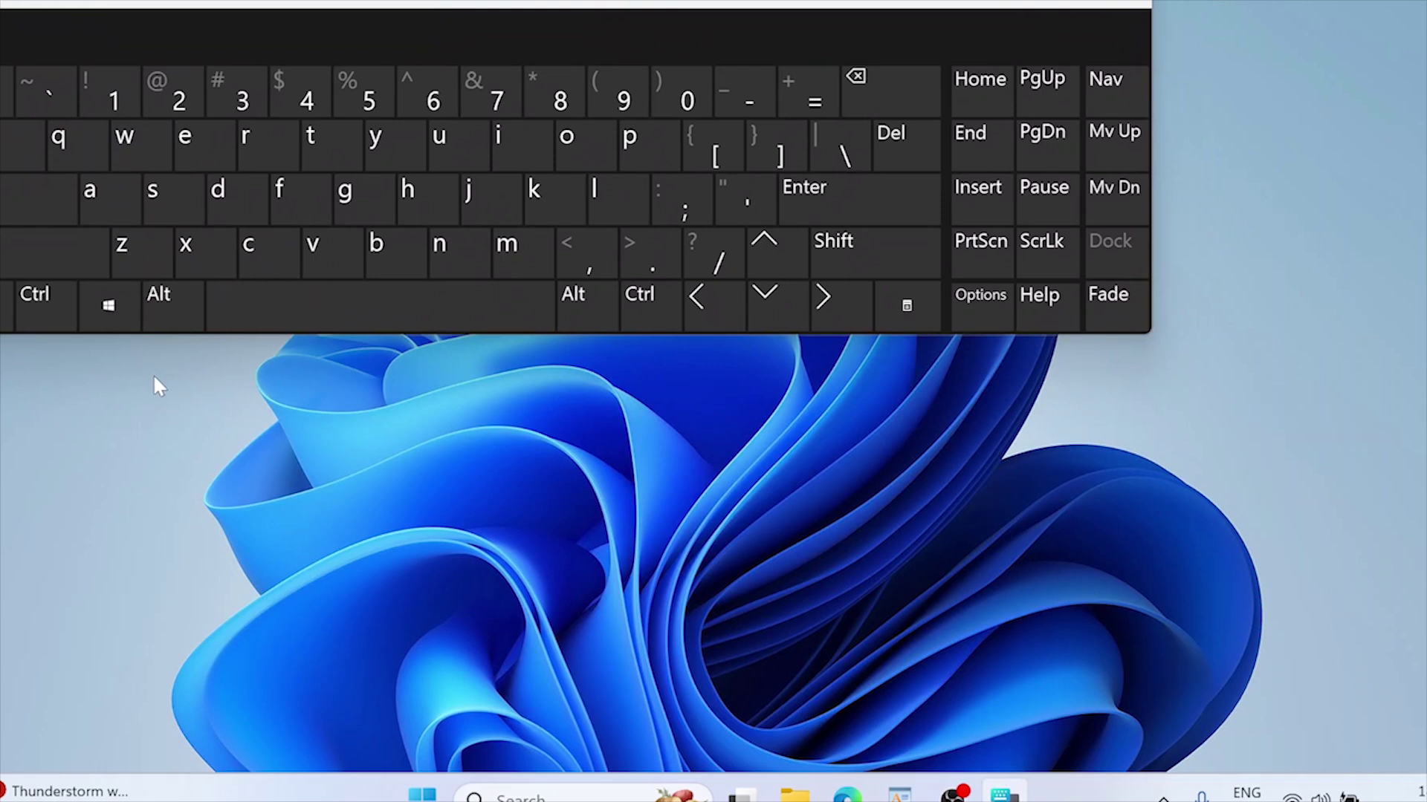
- Open Quick Settings with Win+A on the on-screen keyboard and drag the brightness slider
{"action": "left_click", "coordinate": [106, 312]}
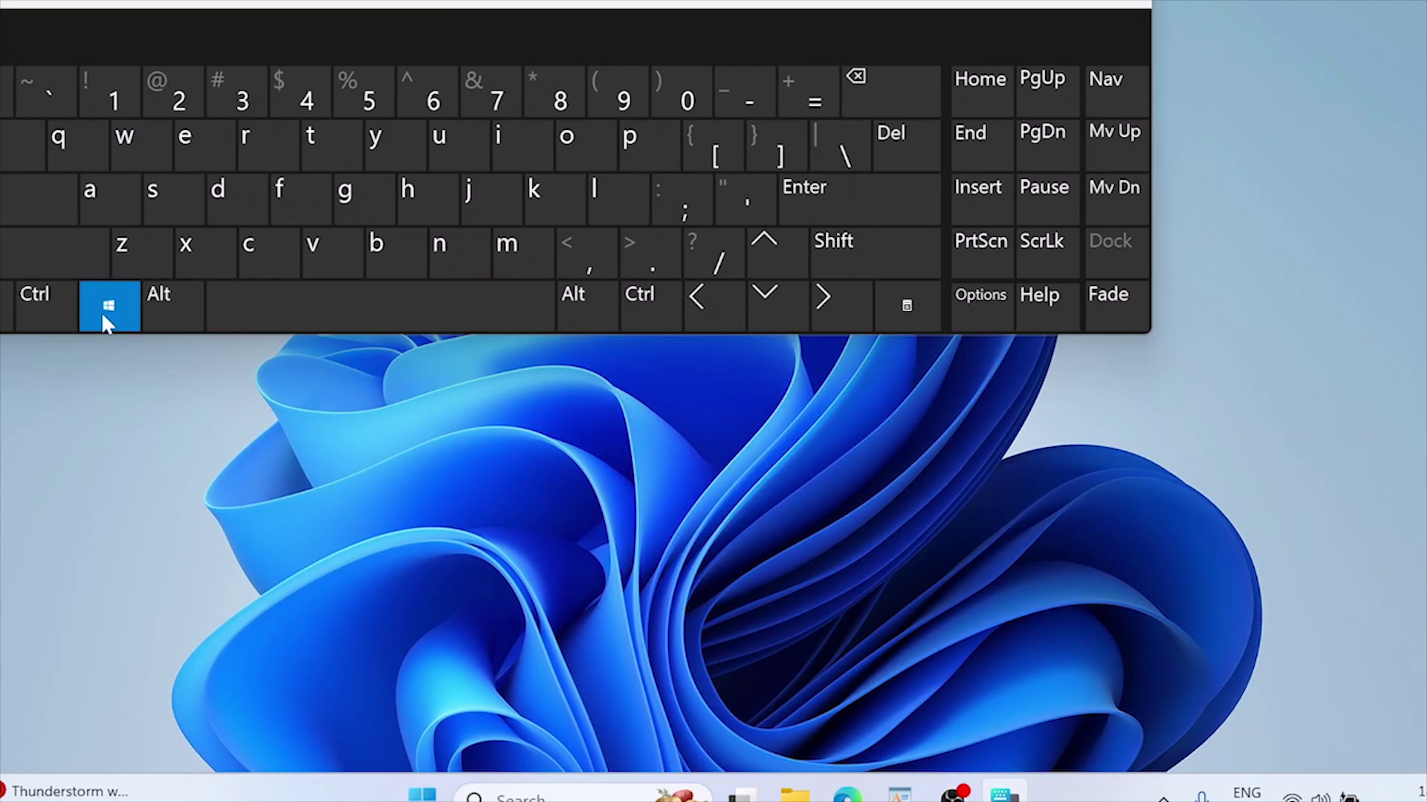
{"action": "left_click", "coordinate": [105, 212]}
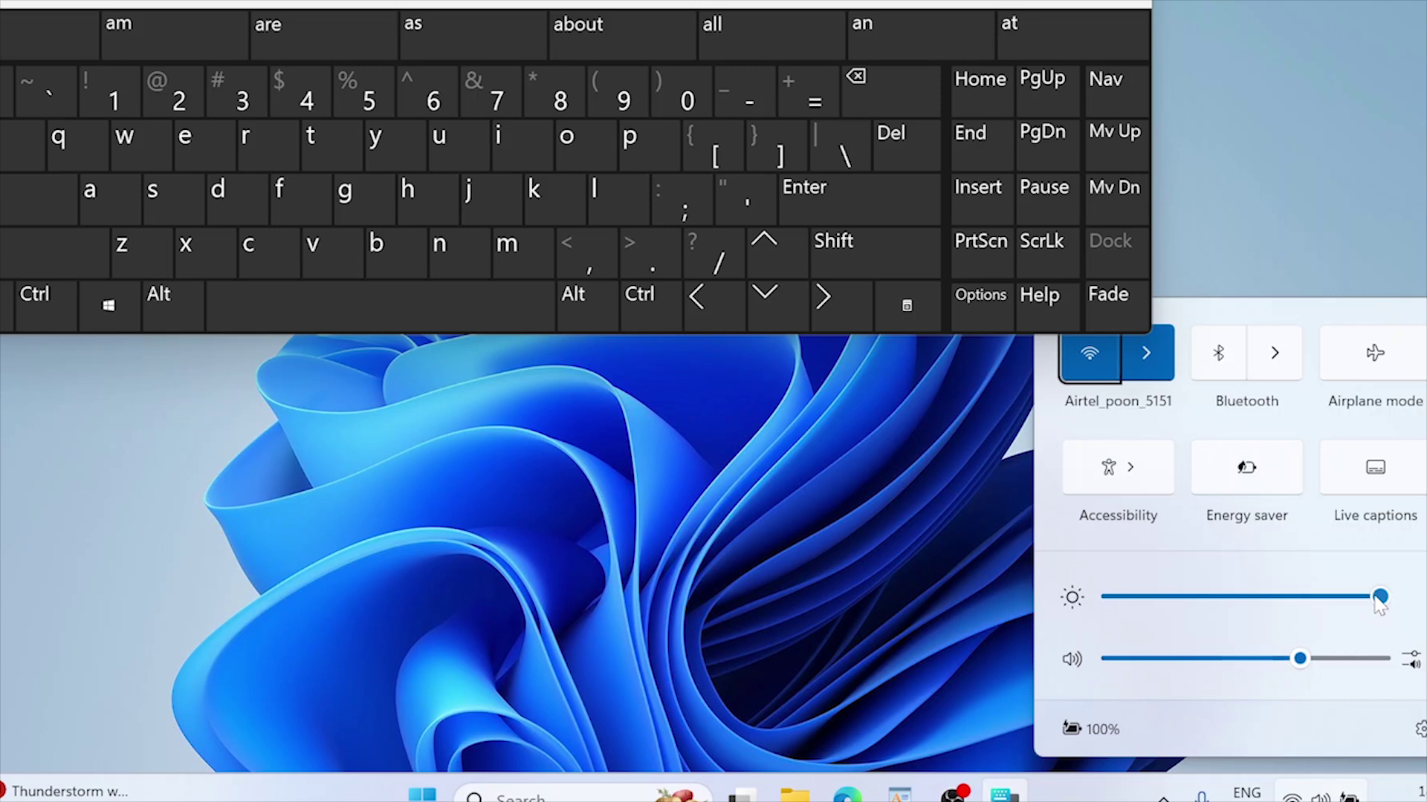
{"action": "mouse_move", "coordinate": [1376, 599]}
{"action": "left_mouse_down"}
{"action": "mouse_move", "coordinate": [1151, 602]}
{"action": "mouse_move", "coordinate": [1384, 602]}
{"action": "mouse_move", "coordinate": [1217, 608]}
{"action": "mouse_move", "coordinate": [1387, 614]}
{"action": "left_mouse_up"}
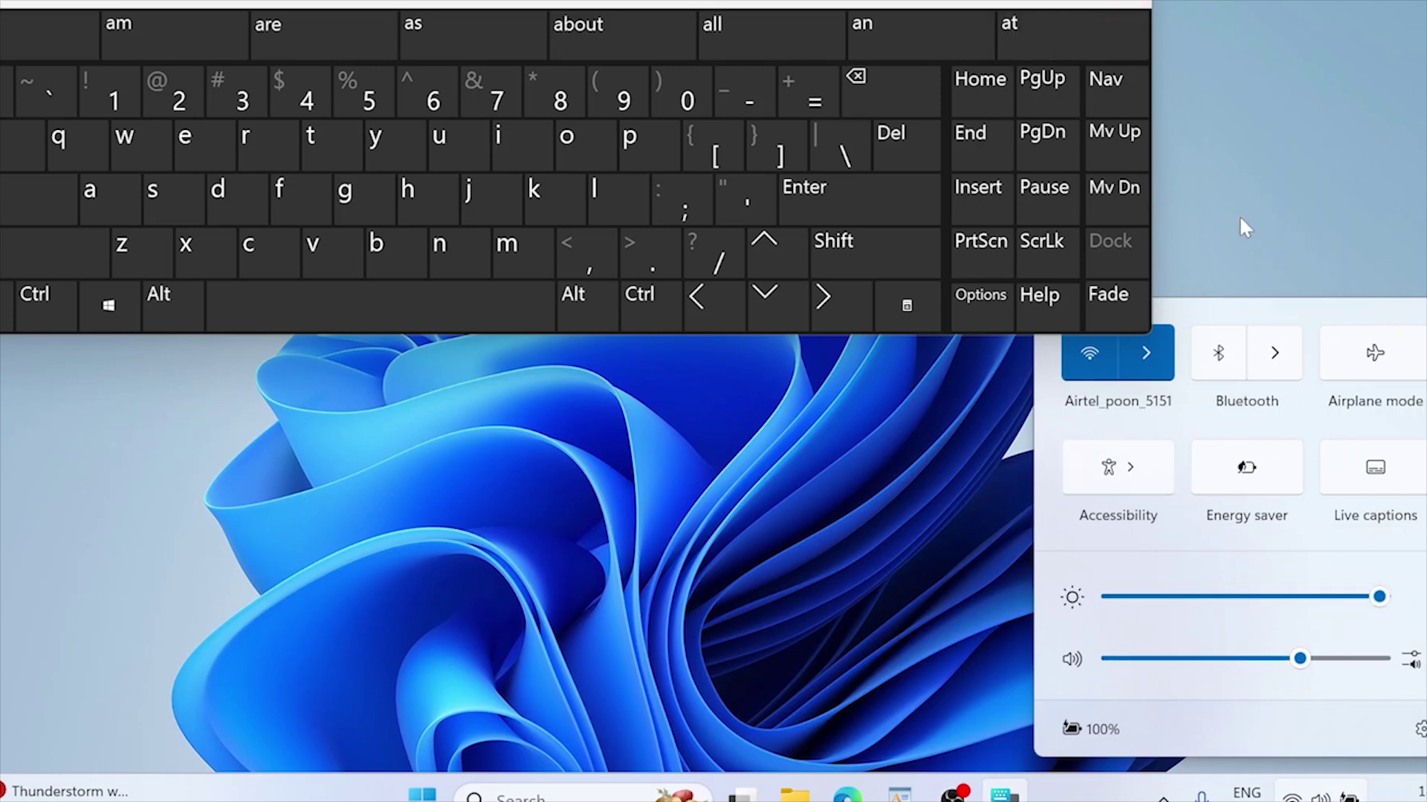
- Close Quick Settings, open Settings with Win+I, and lower brightness on System > Display
{"action": "left_click", "coordinate": [1312, 218]}
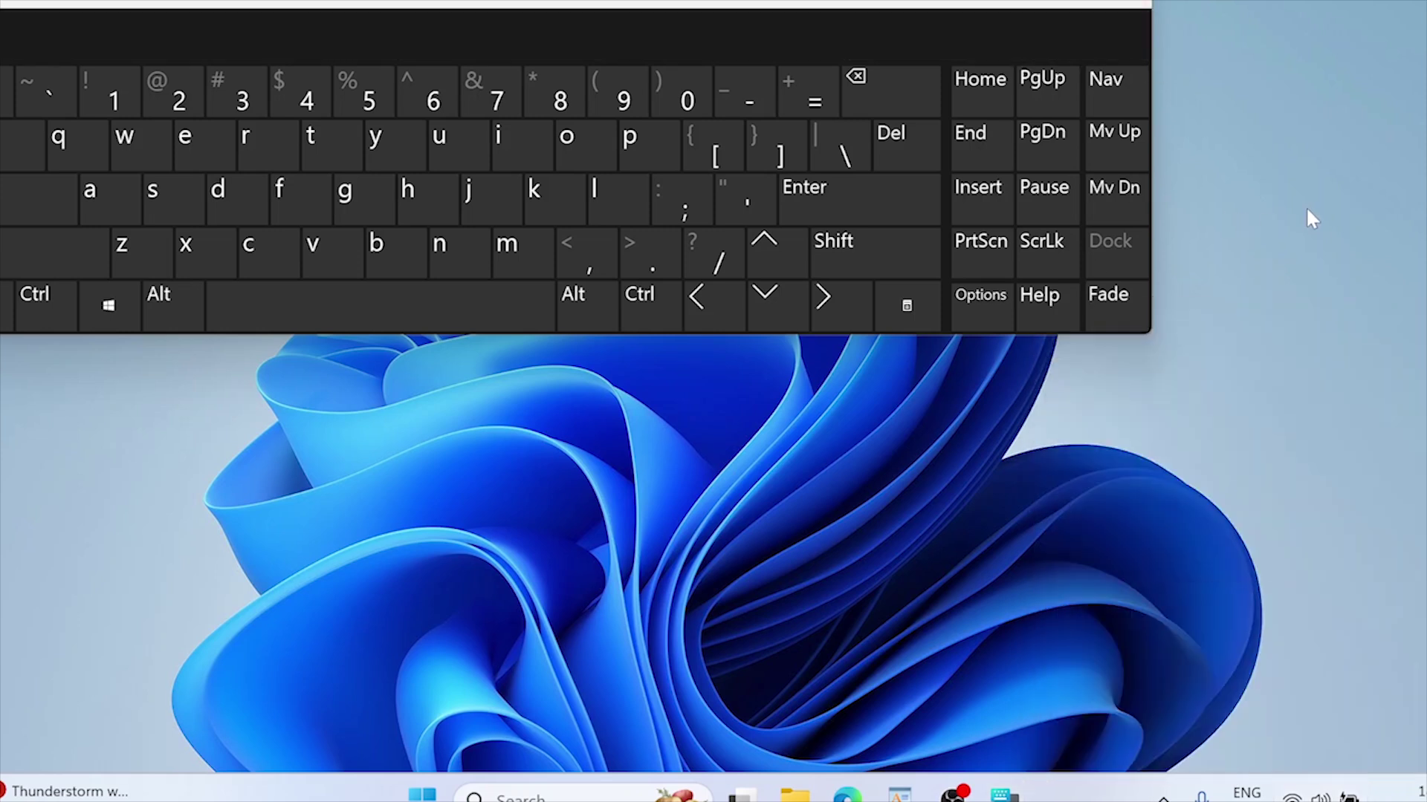
{"action": "left_click", "coordinate": [110, 305]}
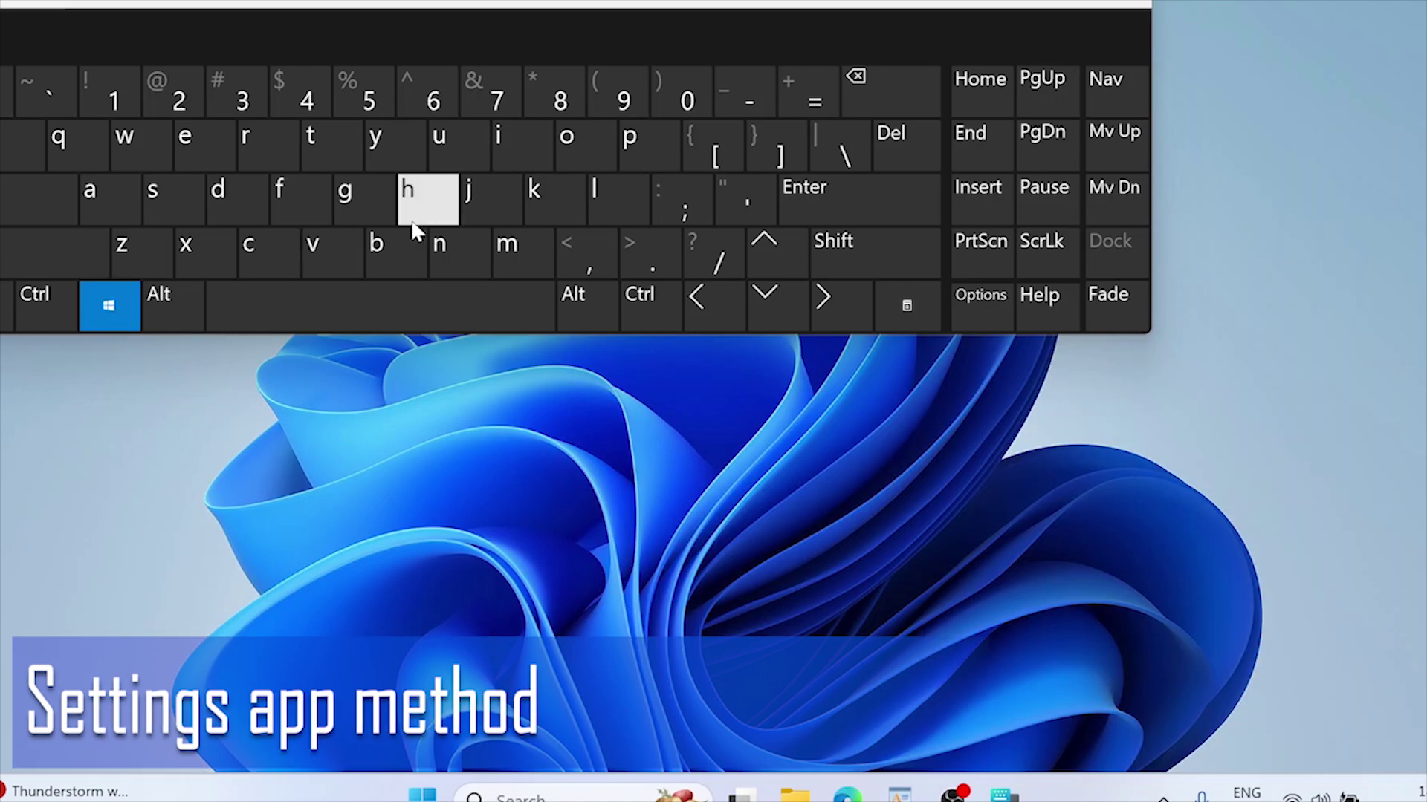
{"action": "left_click", "coordinate": [505, 162]}
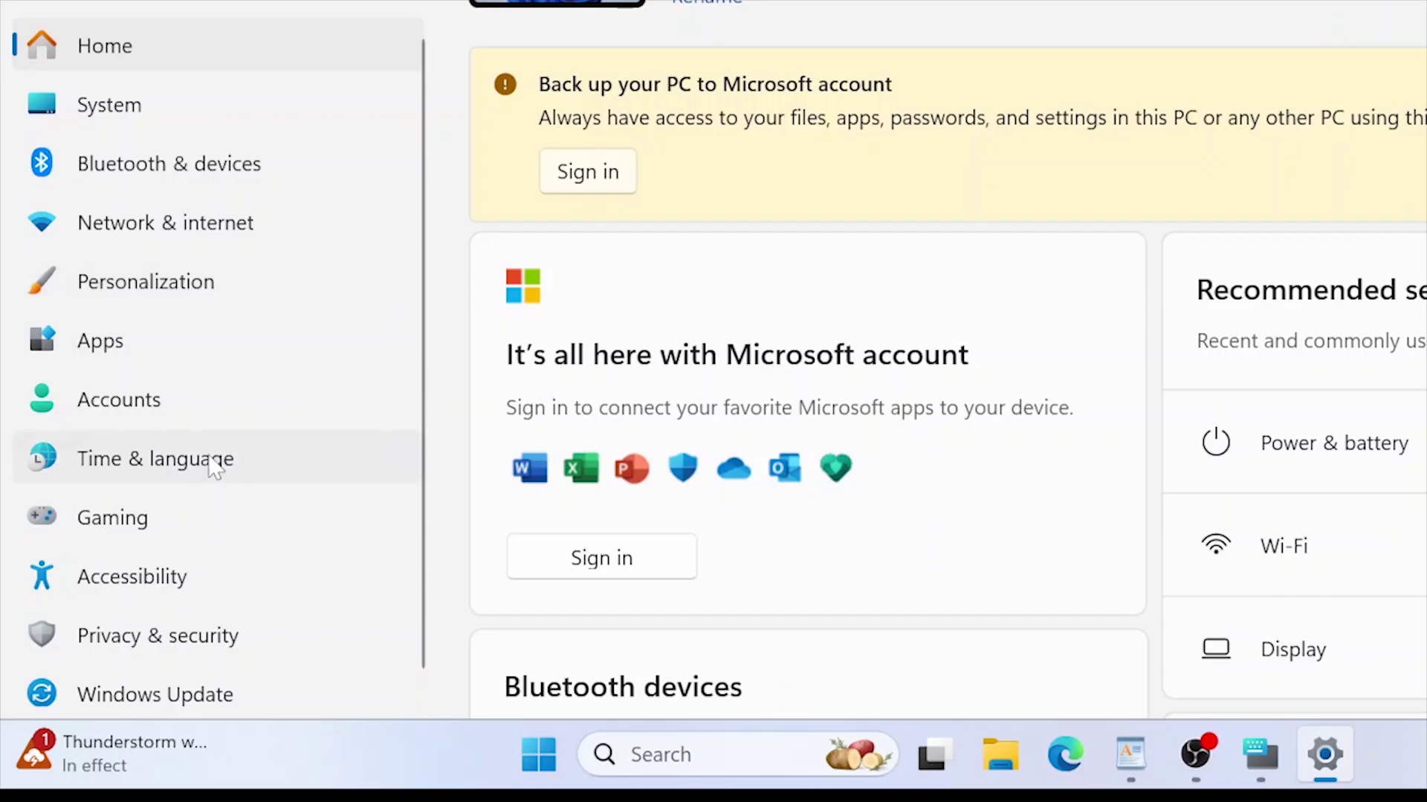
{"action": "left_click", "coordinate": [189, 104]}
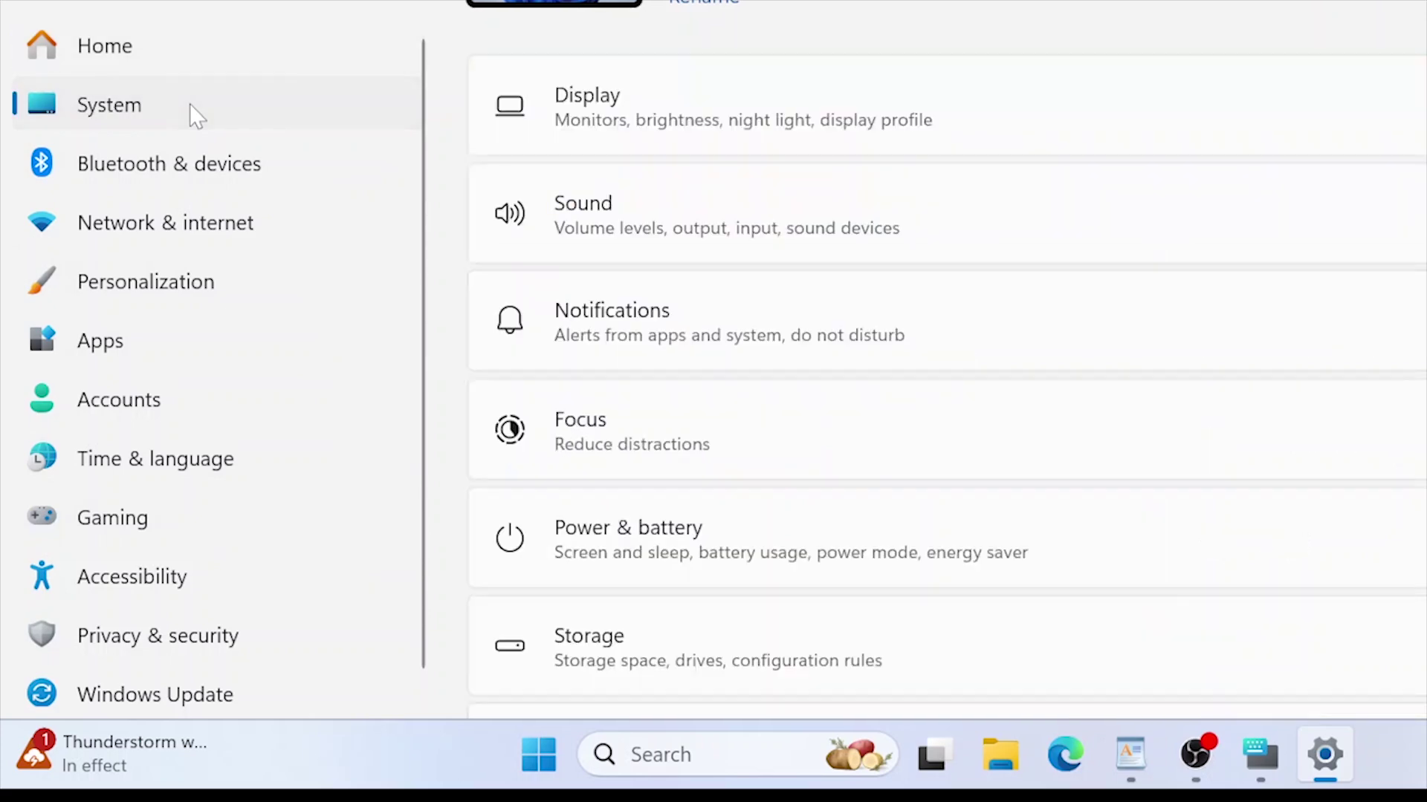
{"action": "left_click", "coordinate": [790, 143]}
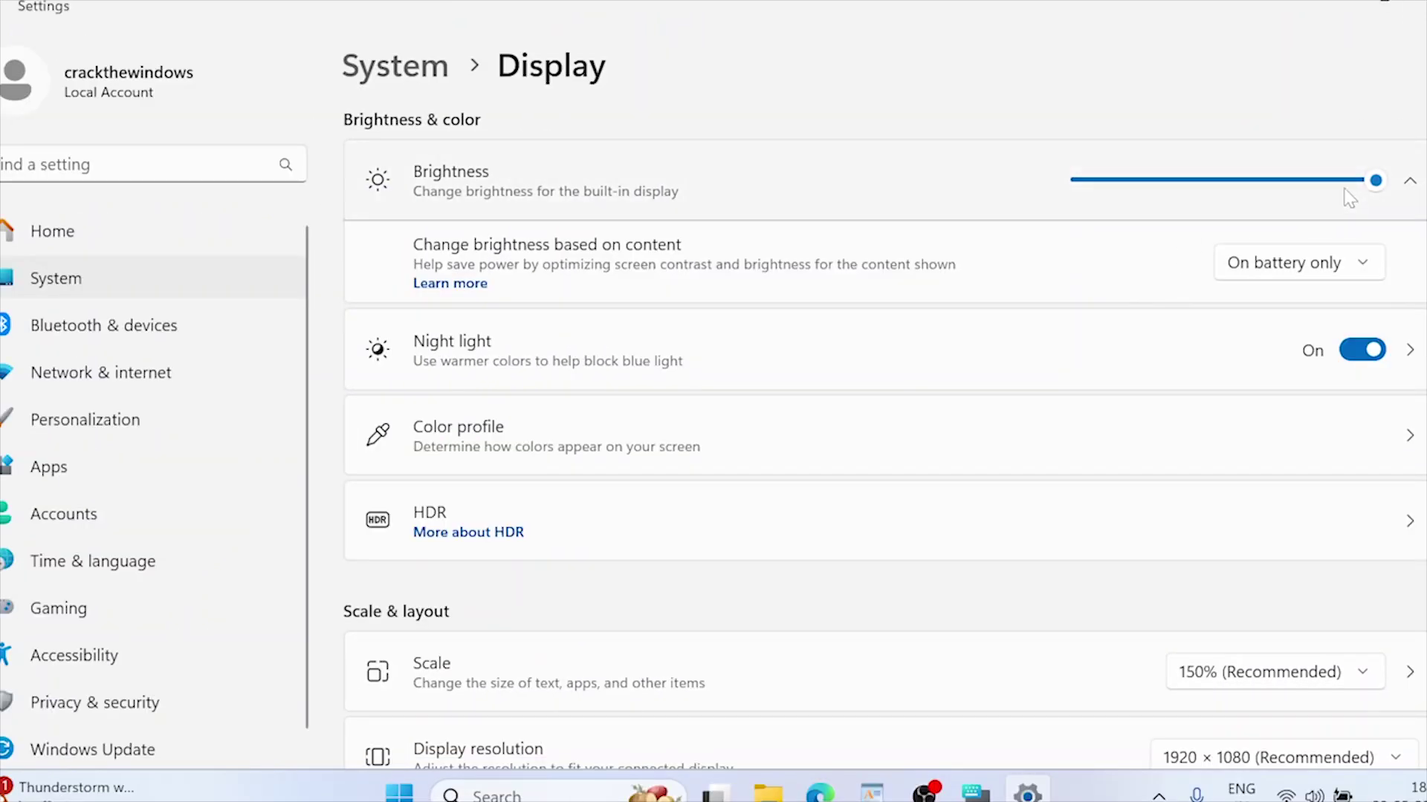
{"action": "mouse_move", "coordinate": [1373, 187]}
{"action": "left_mouse_down"}
{"action": "mouse_move", "coordinate": [1154, 210]}
{"action": "mouse_move", "coordinate": [1380, 195]}
{"action": "left_mouse_up"}
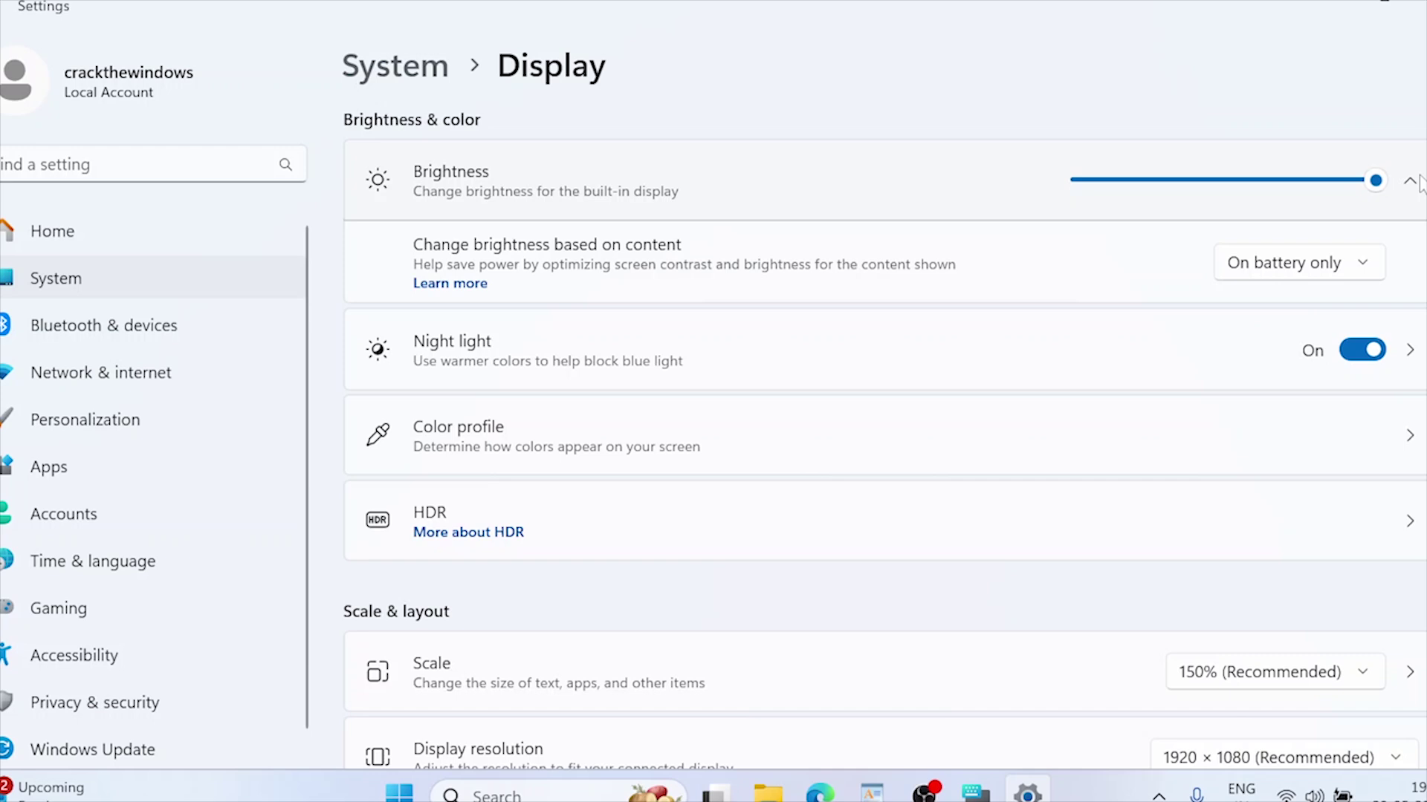
- Turn off 'Change brightness based on content' and reduce the Night light strength
{"action": "left_click", "coordinate": [1306, 272]}
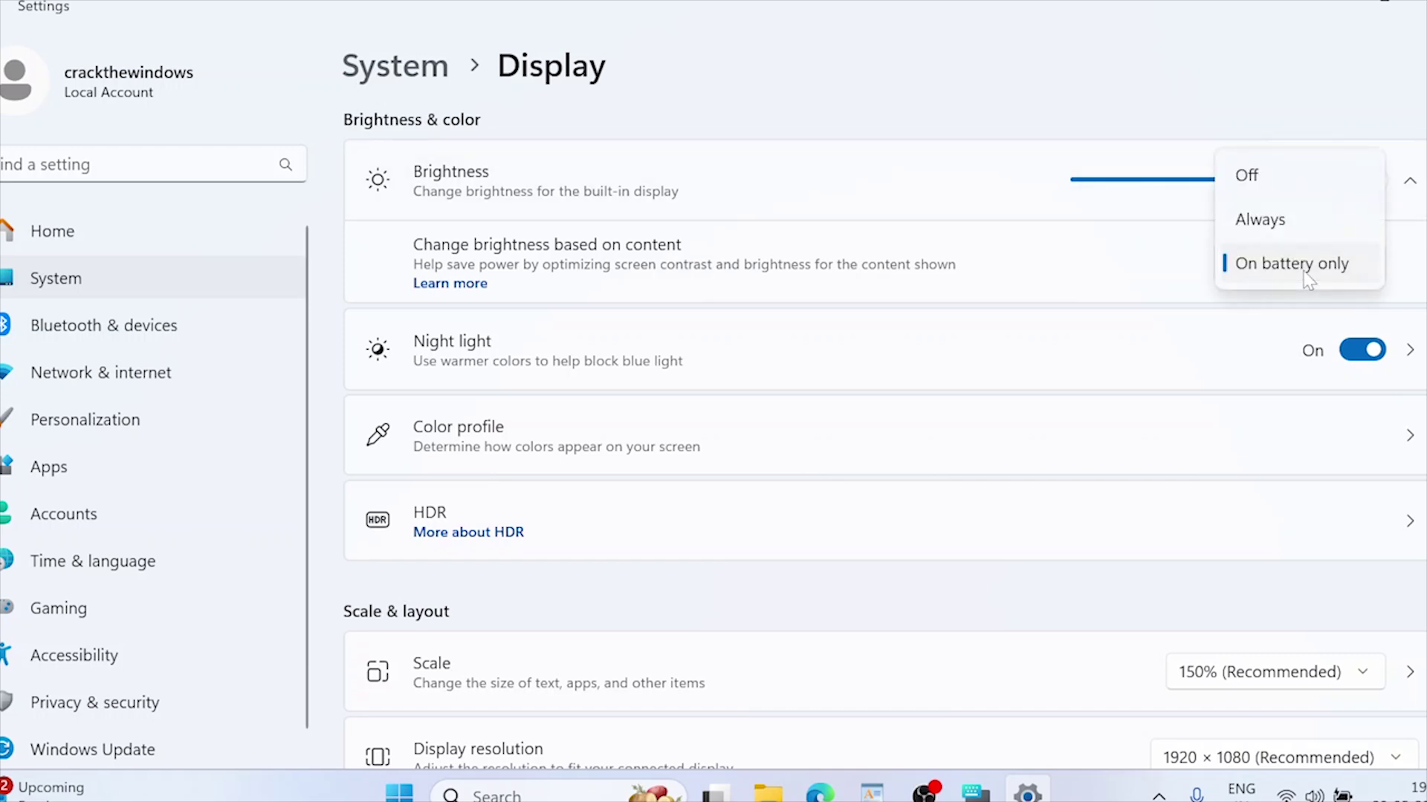
{"action": "left_click", "coordinate": [1273, 175]}
{"action": "left_click", "coordinate": [1410, 181]}
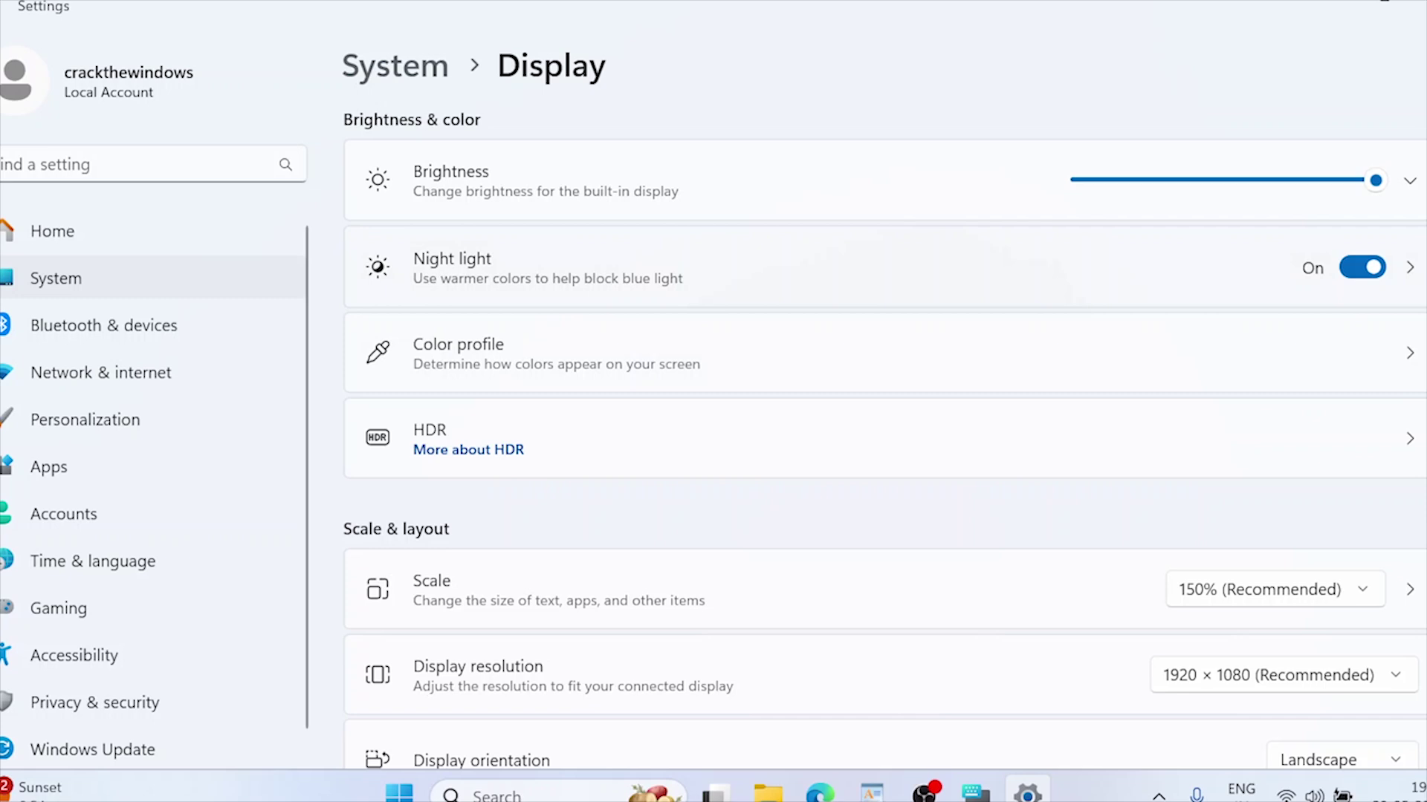
{"action": "left_click", "coordinate": [1411, 277]}
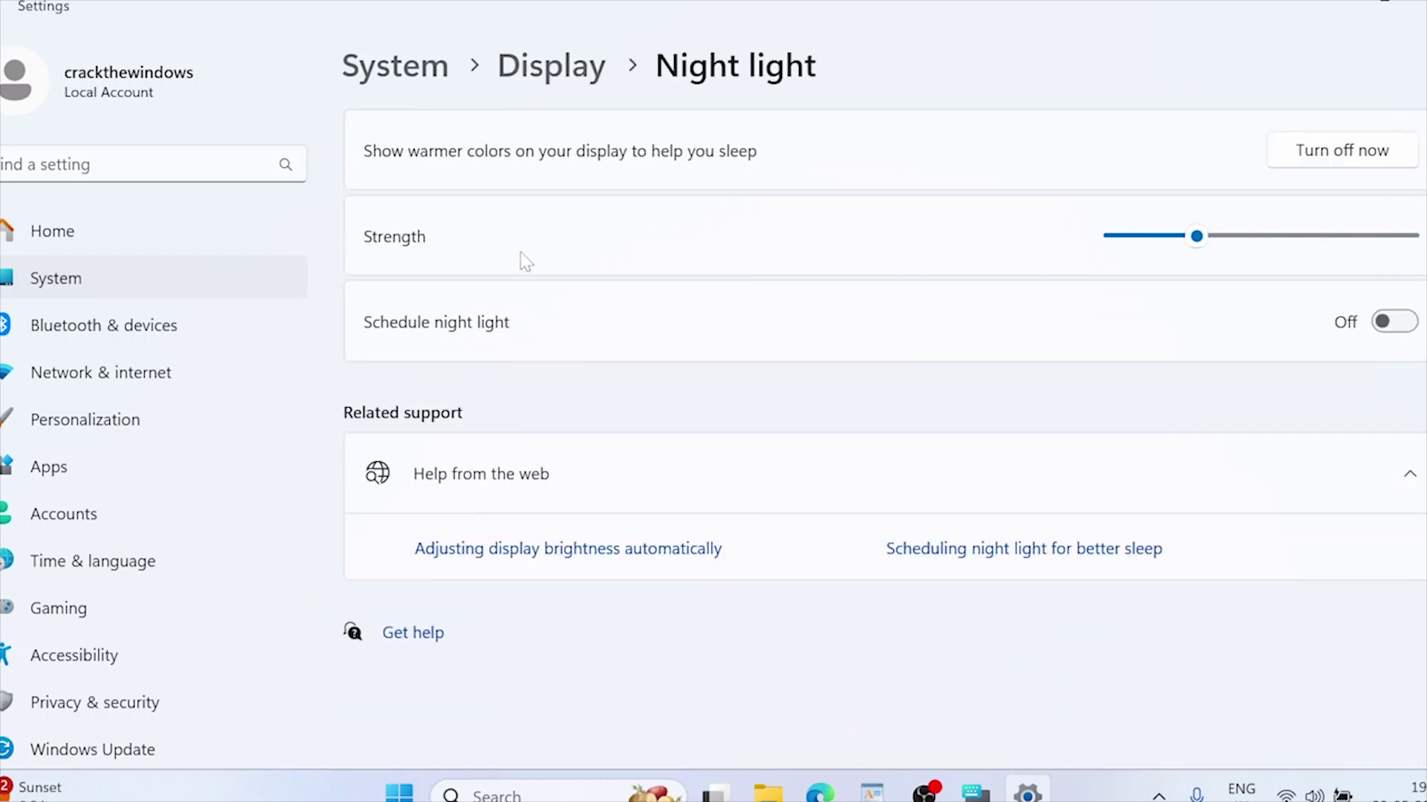
{"action": "mouse_move", "coordinate": [1193, 242]}
{"action": "left_mouse_down"}
{"action": "mouse_move", "coordinate": [1280, 241]}
{"action": "mouse_move", "coordinate": [1122, 248]}
{"action": "mouse_move", "coordinate": [1254, 255]}
{"action": "mouse_move", "coordinate": [1211, 254]}
{"action": "left_mouse_up"}
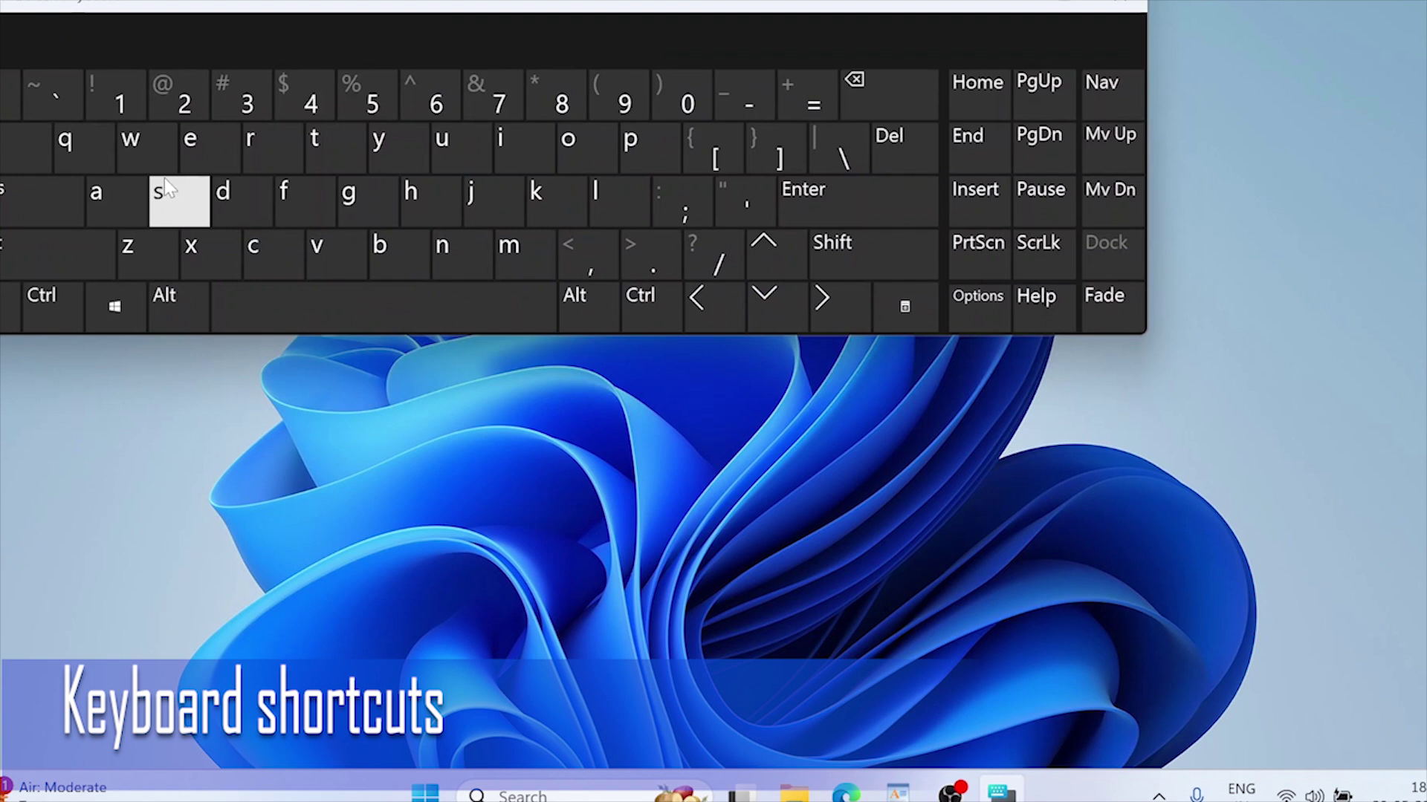
- Send the F6 brightness key from the keyboard's Fn row, then close the On-Screen Keyboard
{"action": "left_click", "coordinate": [9, 306]}
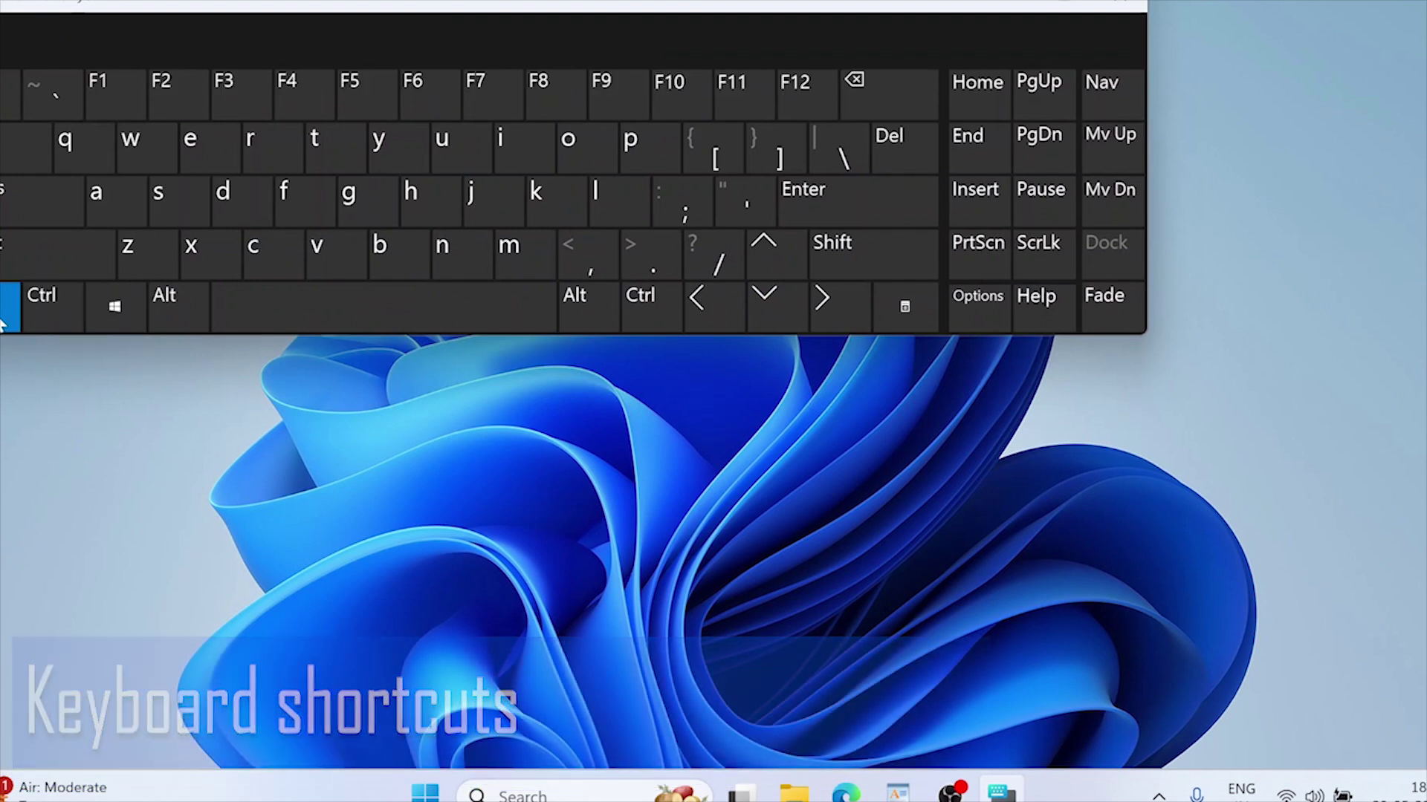
{"action": "left_click", "coordinate": [365, 100]}
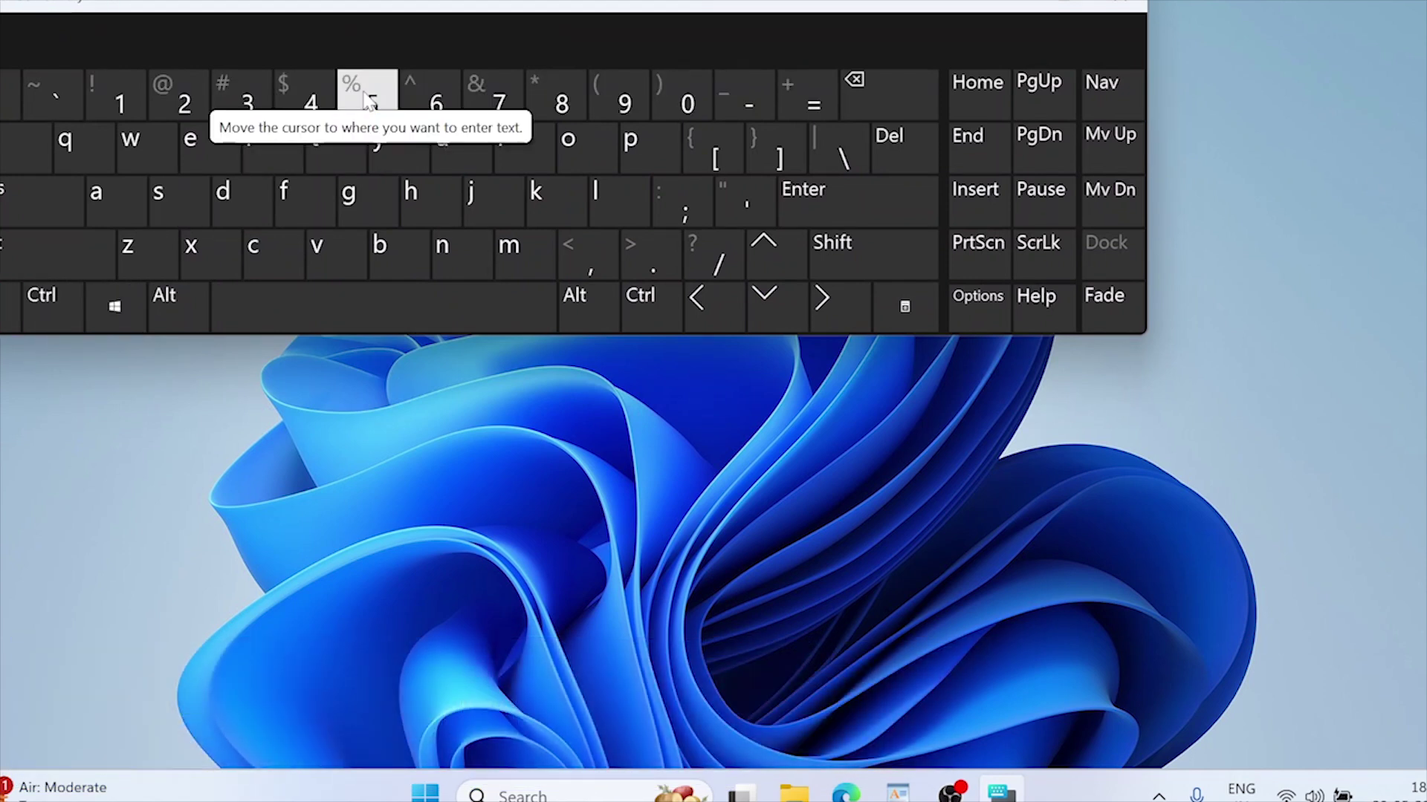
{"action": "left_click", "coordinate": [10, 306]}
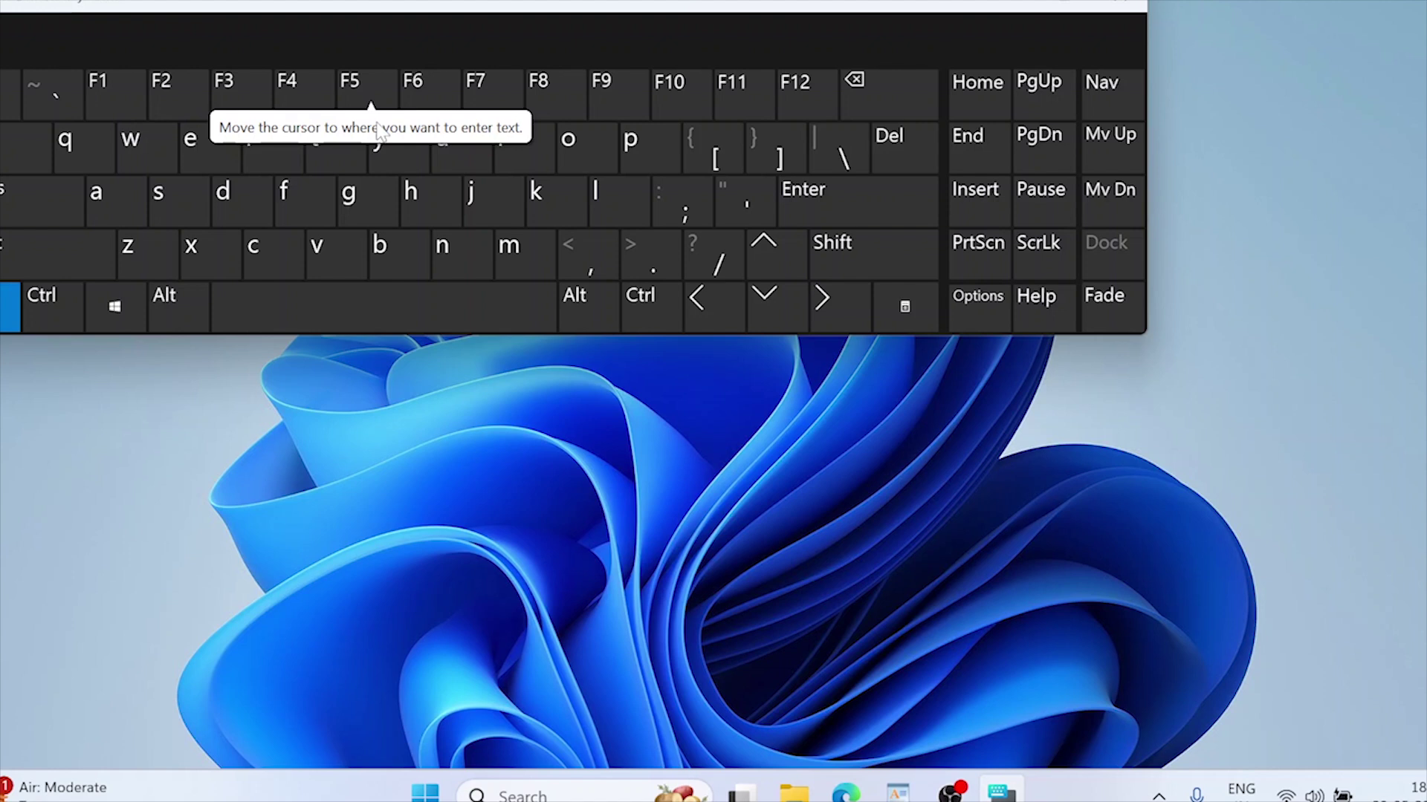
{"action": "left_click", "coordinate": [413, 88]}
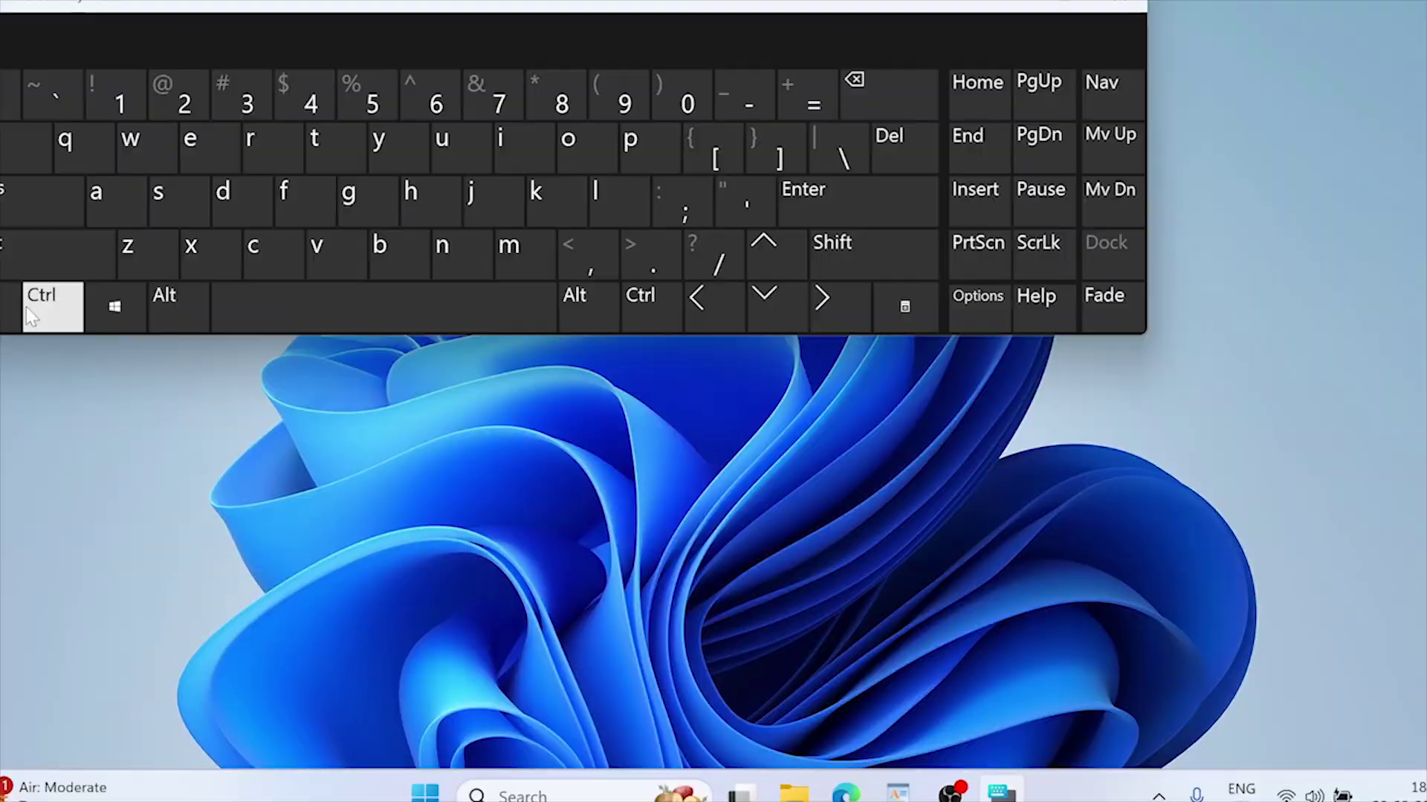
{"action": "key", "text": "super+ctrl+o"}
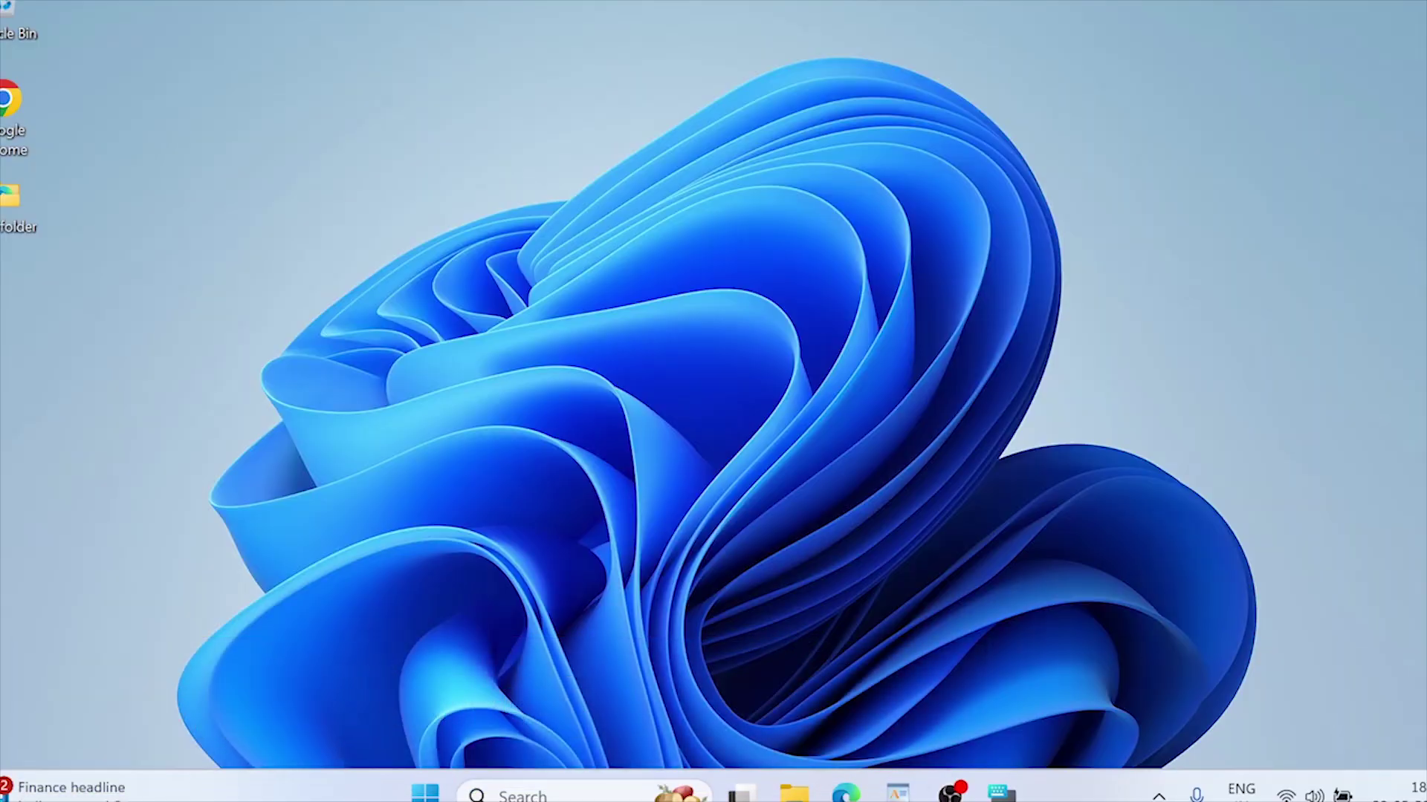
- Lower the display brightness in Windows Mobility Center from the Win+X menu, then close it
{"action": "key", "text": "super+x"}
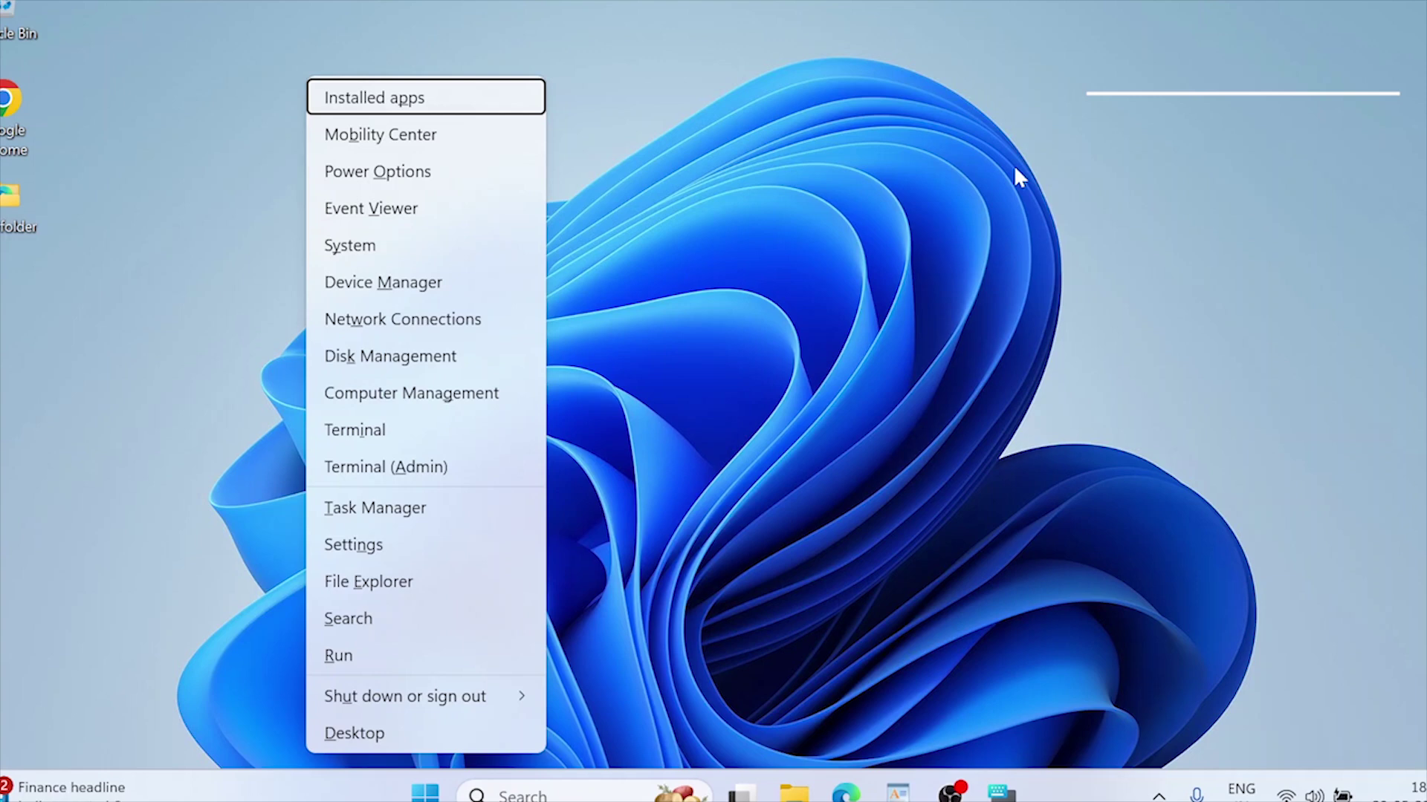
{"action": "left_click", "coordinate": [398, 136]}
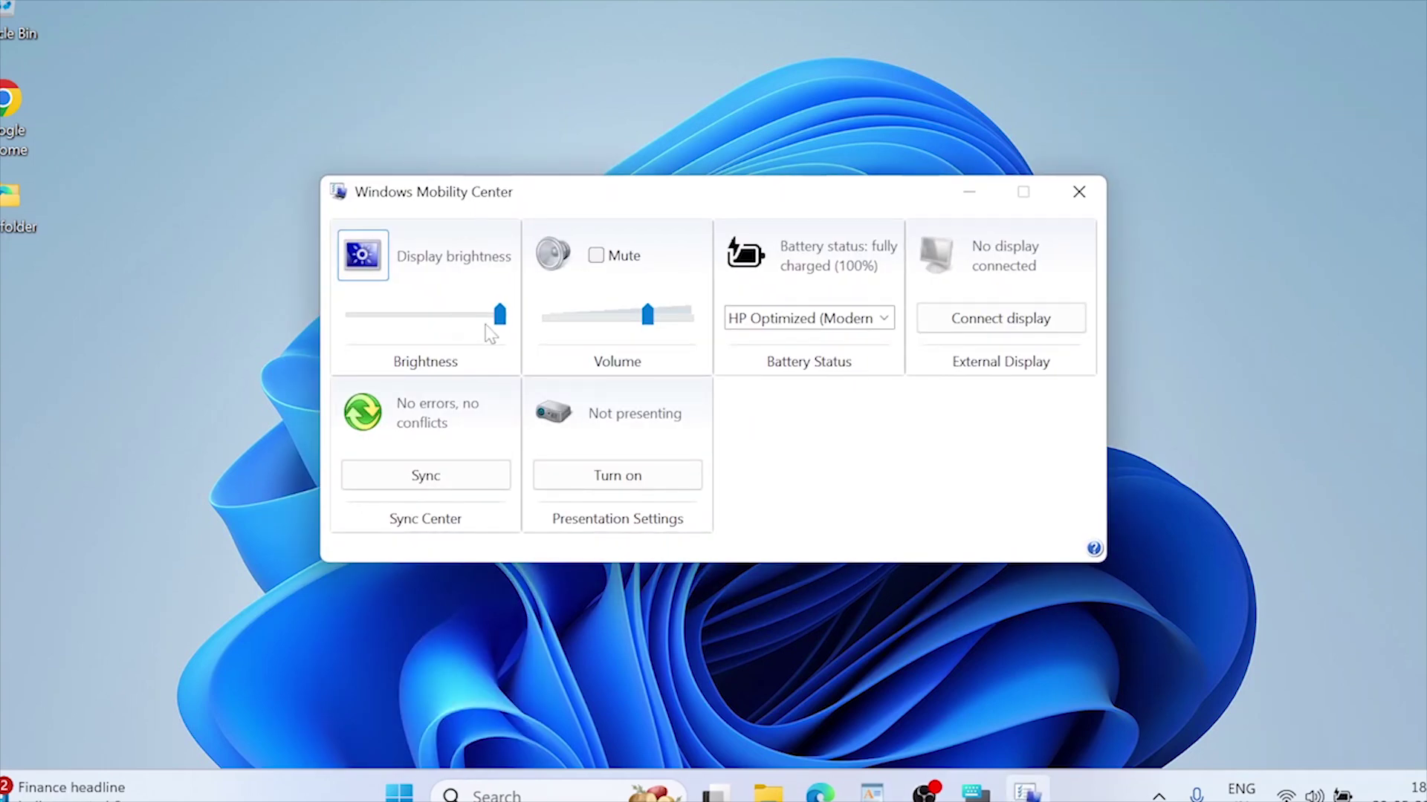
{"action": "mouse_move", "coordinate": [503, 320]}
{"action": "left_mouse_down"}
{"action": "mouse_move", "coordinate": [419, 324]}
{"action": "mouse_move", "coordinate": [518, 326]}
{"action": "mouse_move", "coordinate": [511, 313]}
{"action": "left_mouse_up"}
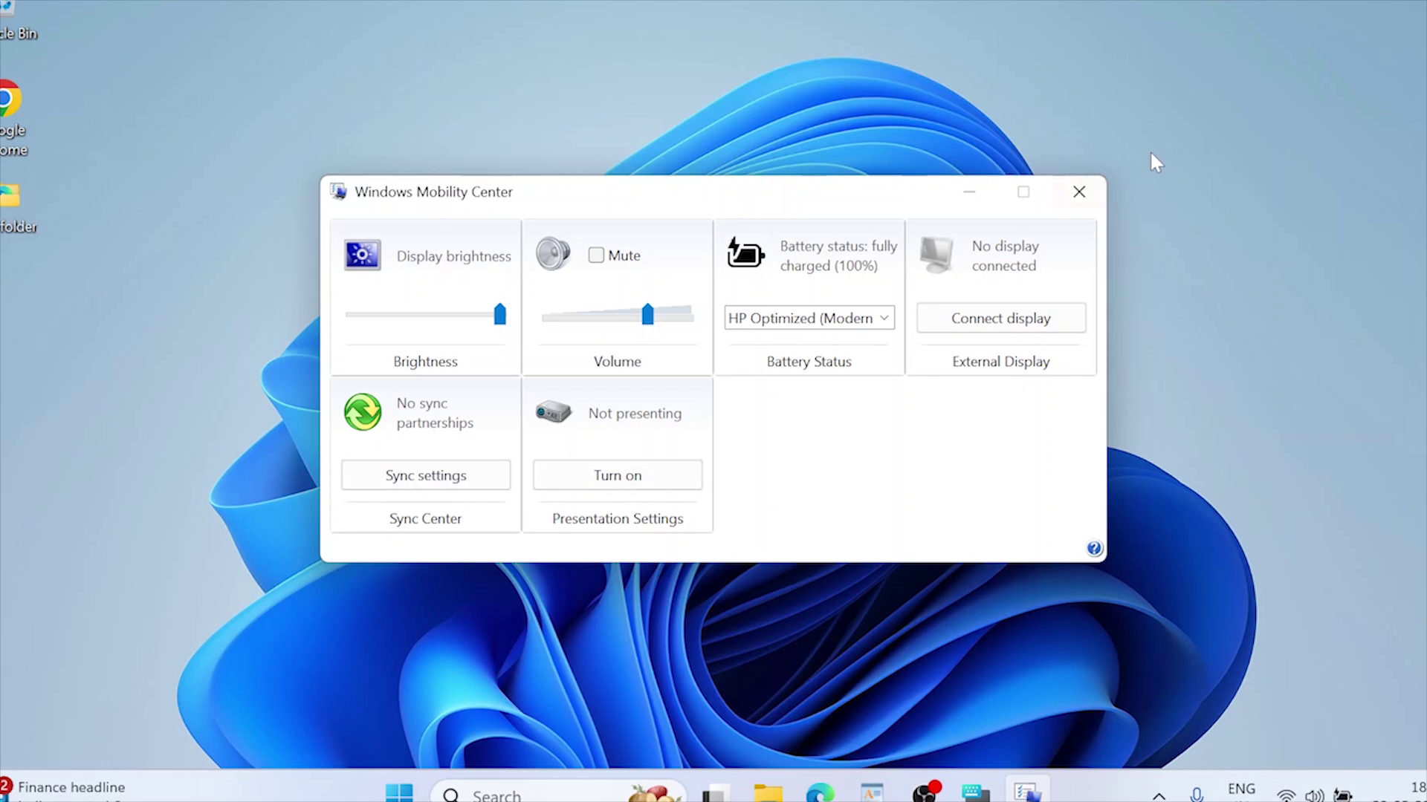
{"action": "left_click", "coordinate": [1079, 195]}
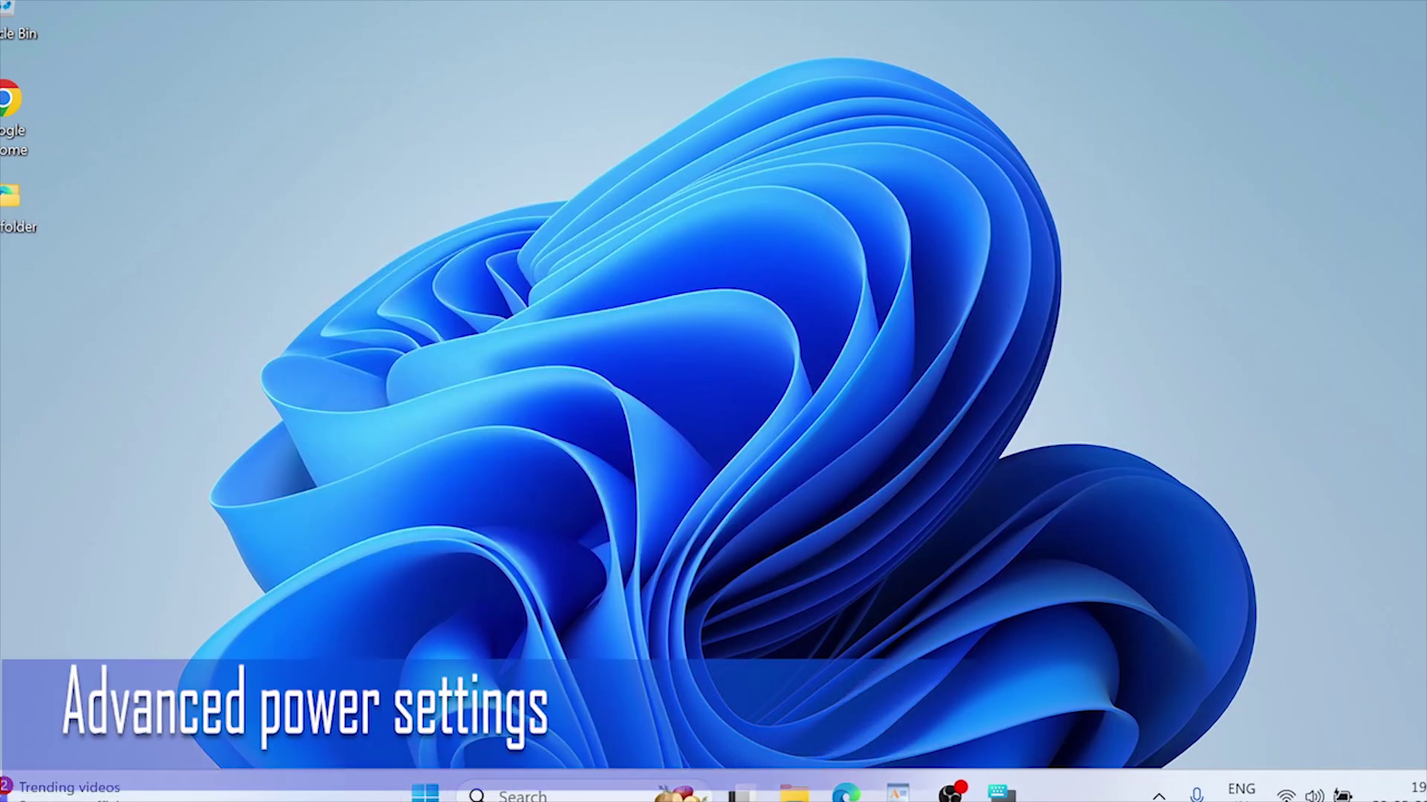
- Open Control Panel's Power Options and edit the HP Optimized (Modern Standby) plan settings
{"action": "left_click", "coordinate": [520, 795]}
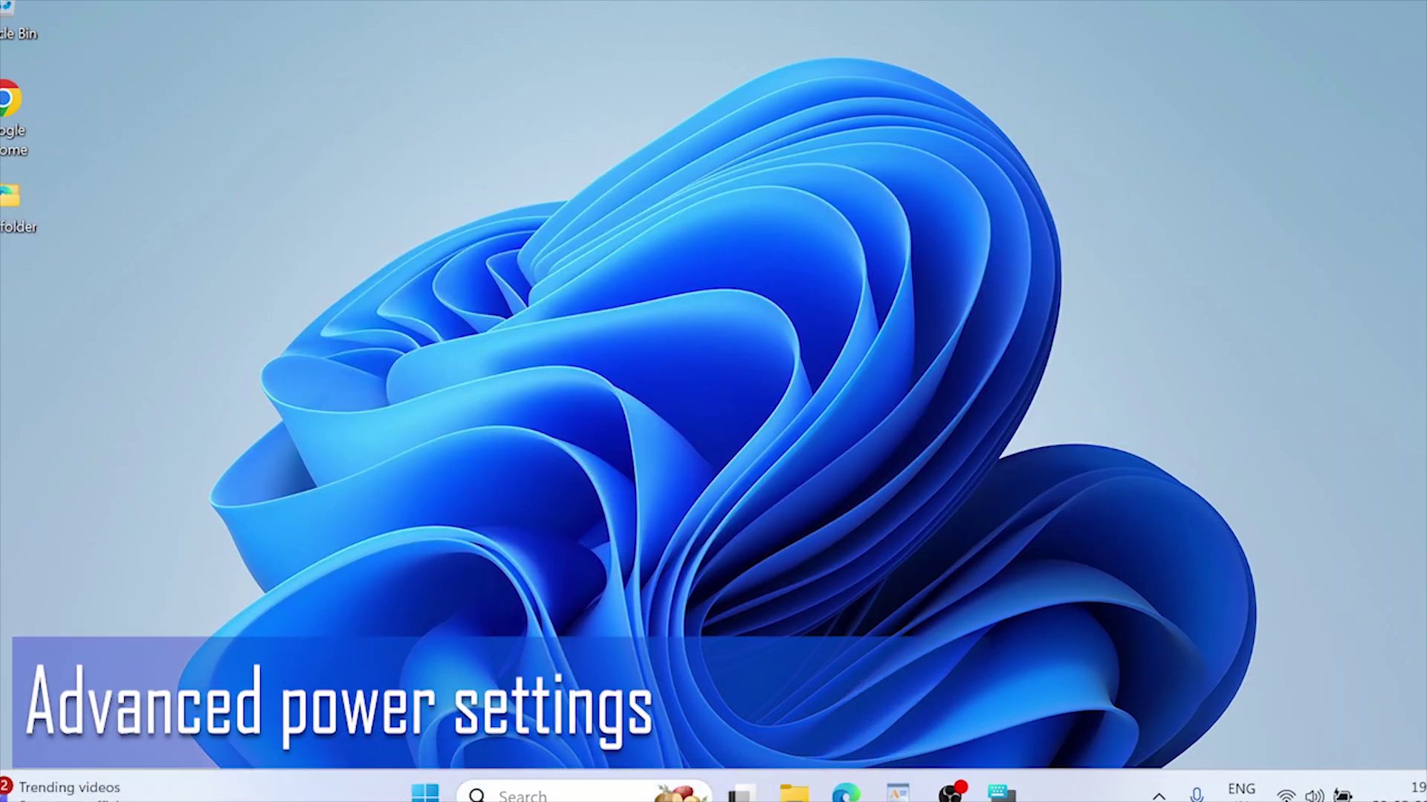
{"action": "type", "text": "control"}
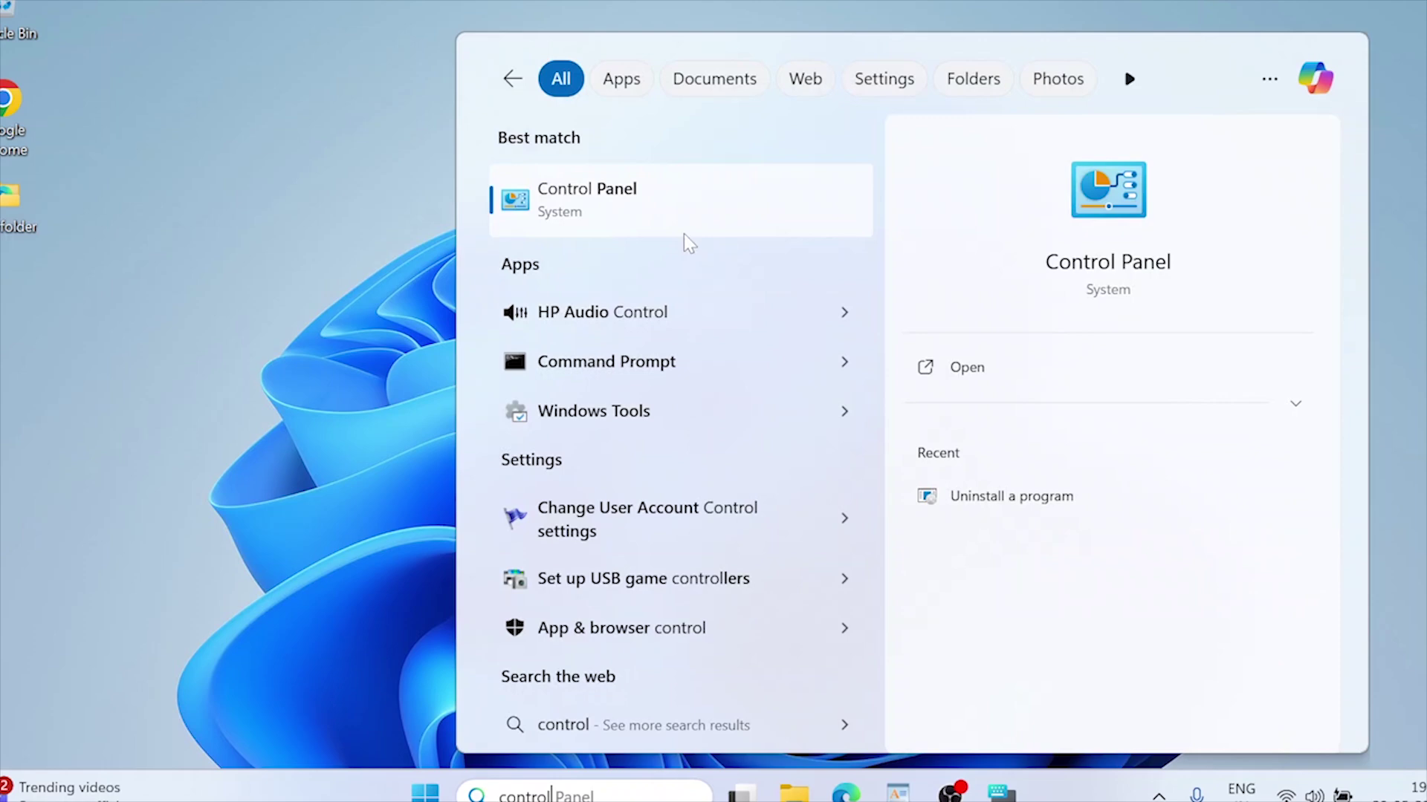
{"action": "left_click", "coordinate": [684, 234]}
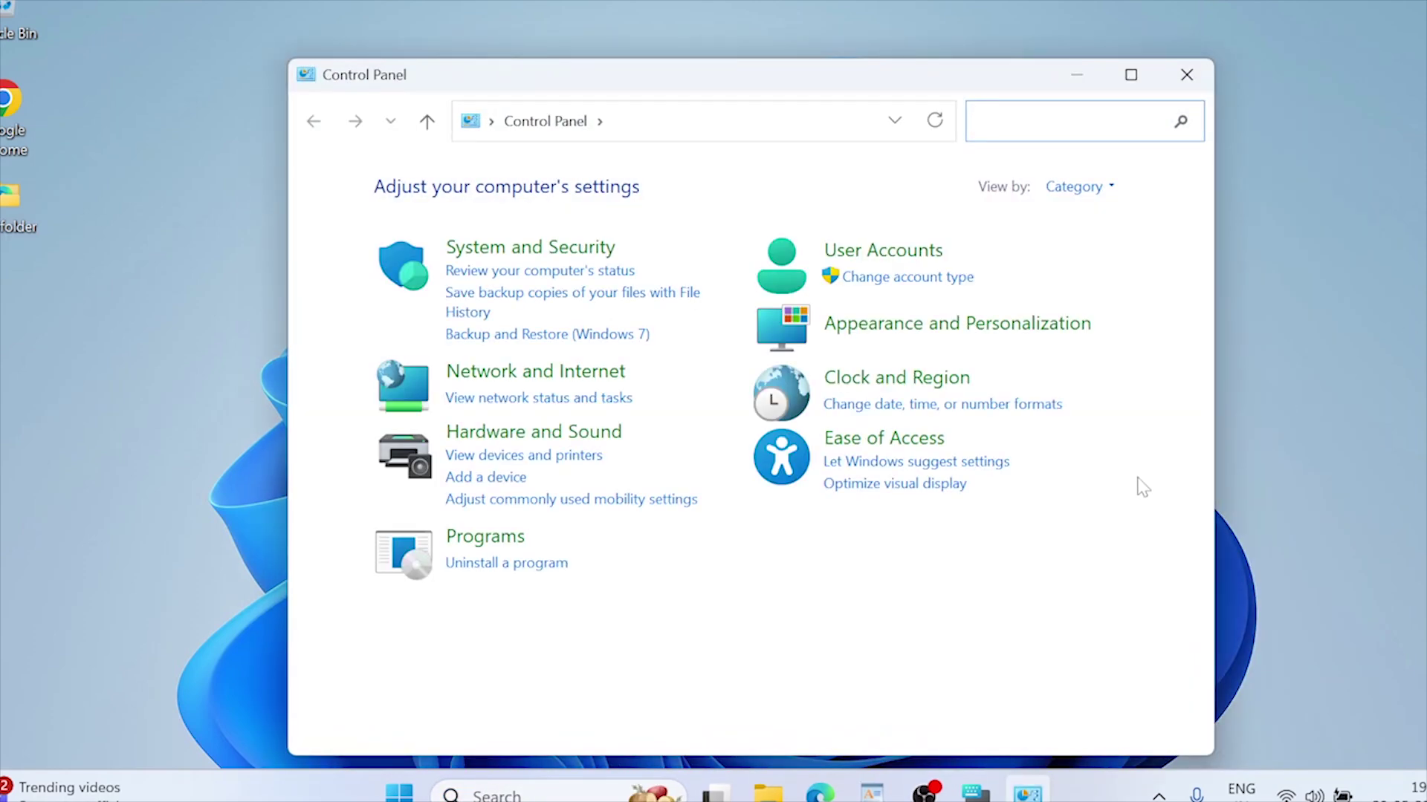
{"action": "left_click", "coordinate": [609, 434]}
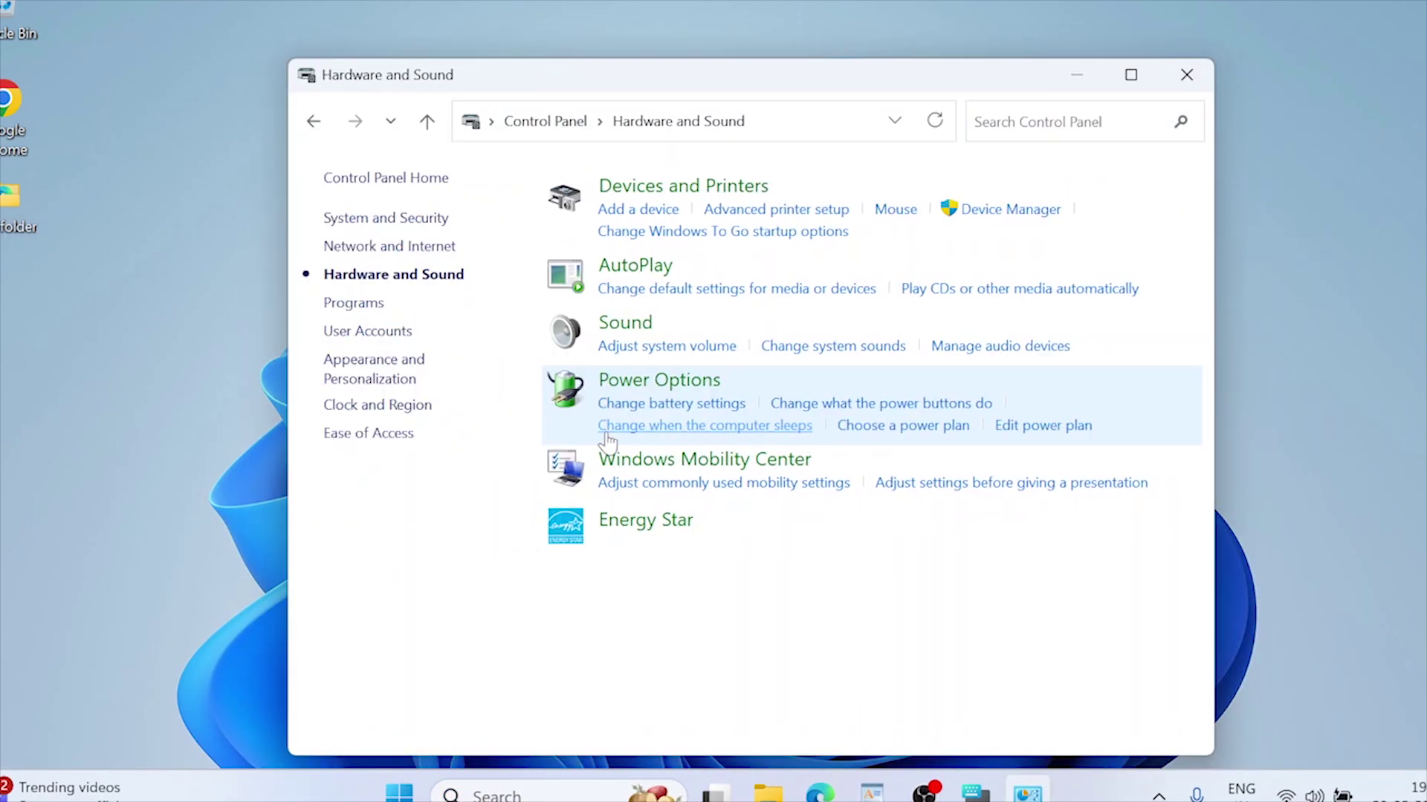
{"action": "left_click", "coordinate": [671, 383]}
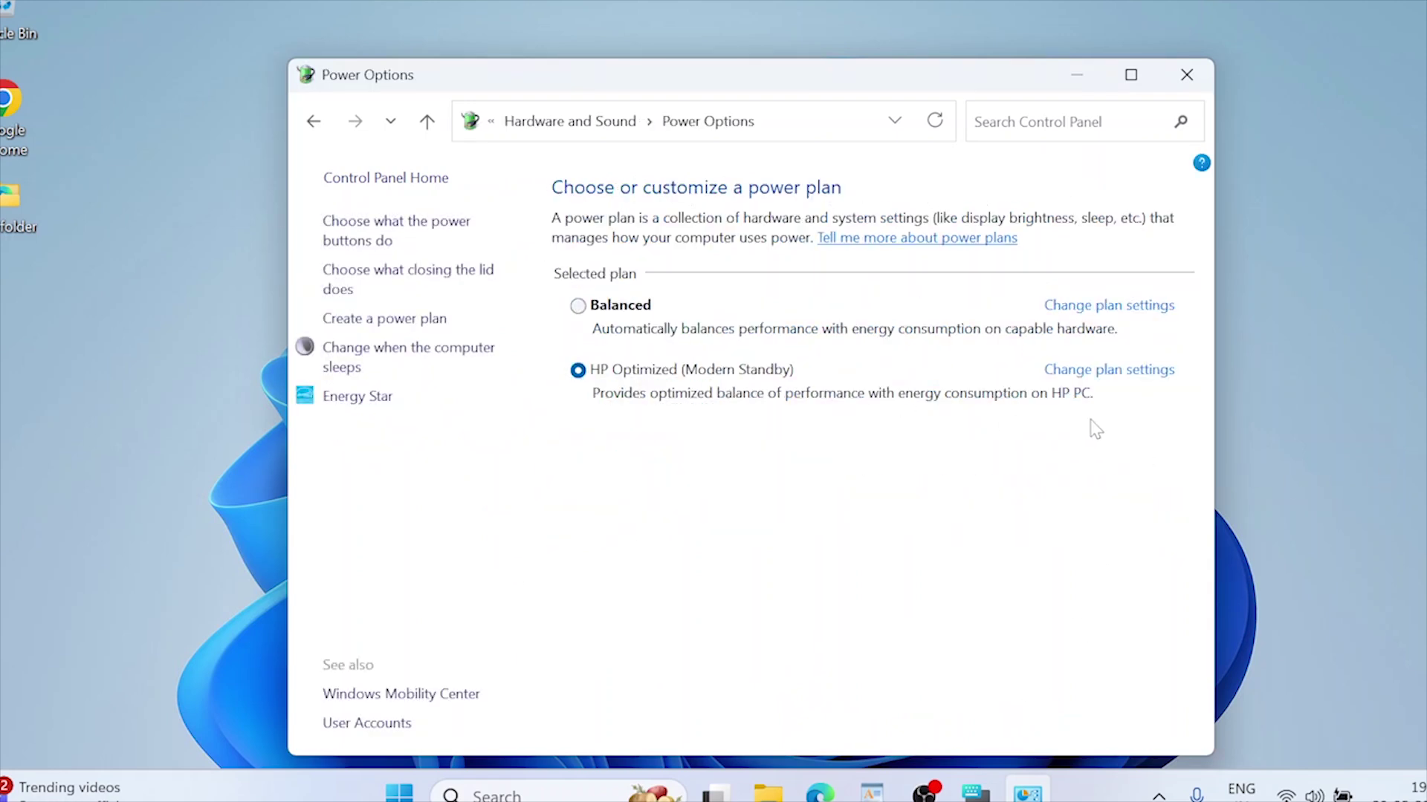
{"action": "left_click", "coordinate": [1124, 377]}
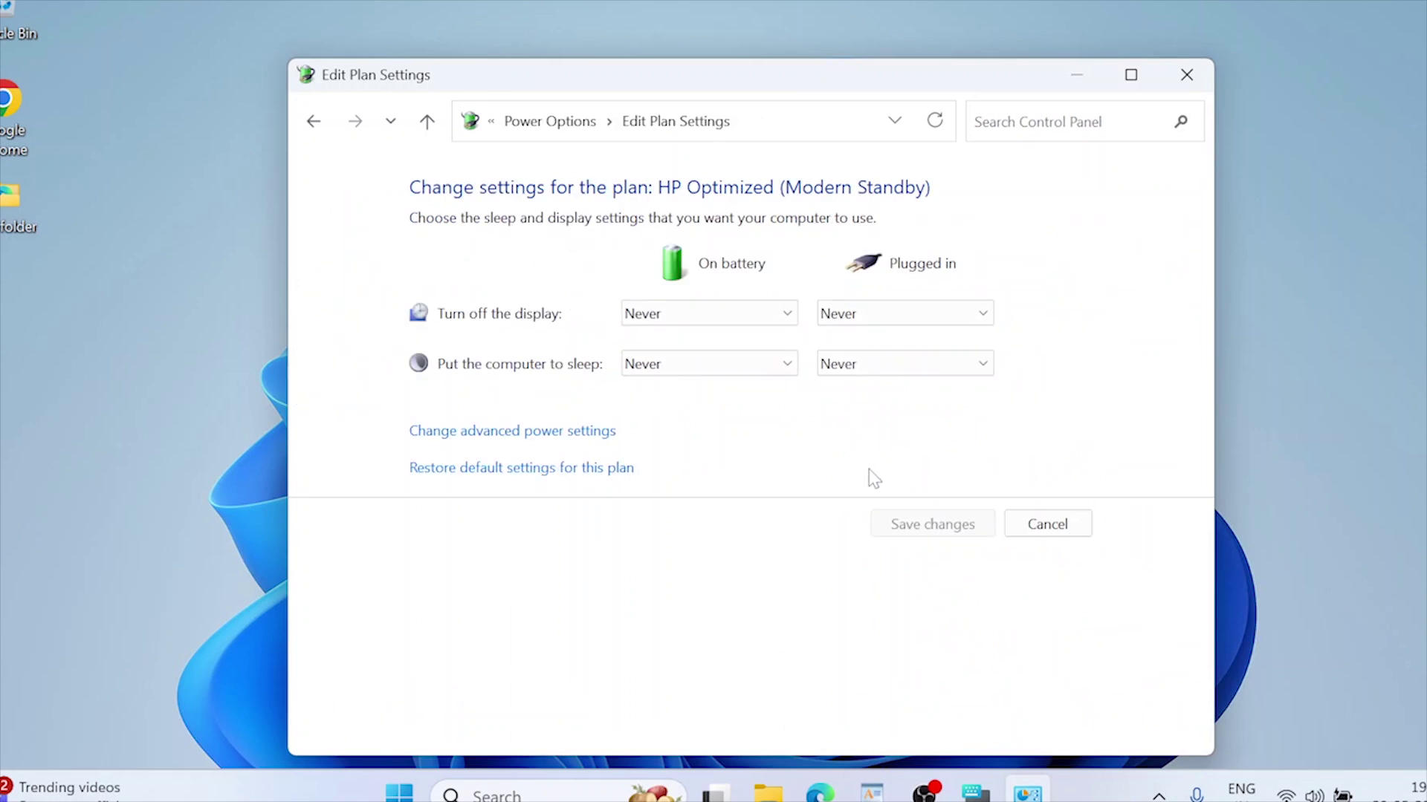
- In advanced power settings, set Turn off display after to Never on battery and plugged in
{"action": "left_click", "coordinate": [470, 437]}
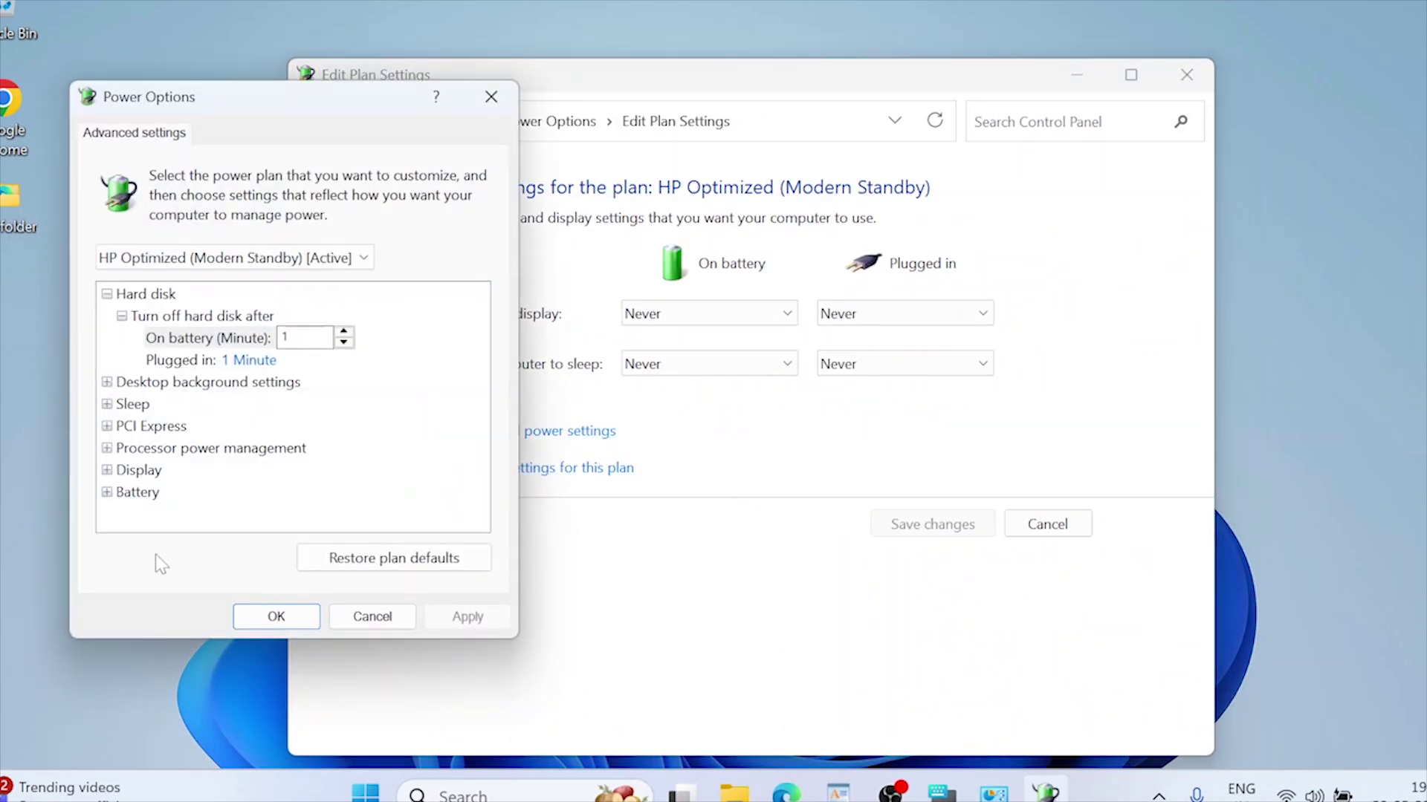
{"action": "left_click", "coordinate": [107, 471]}
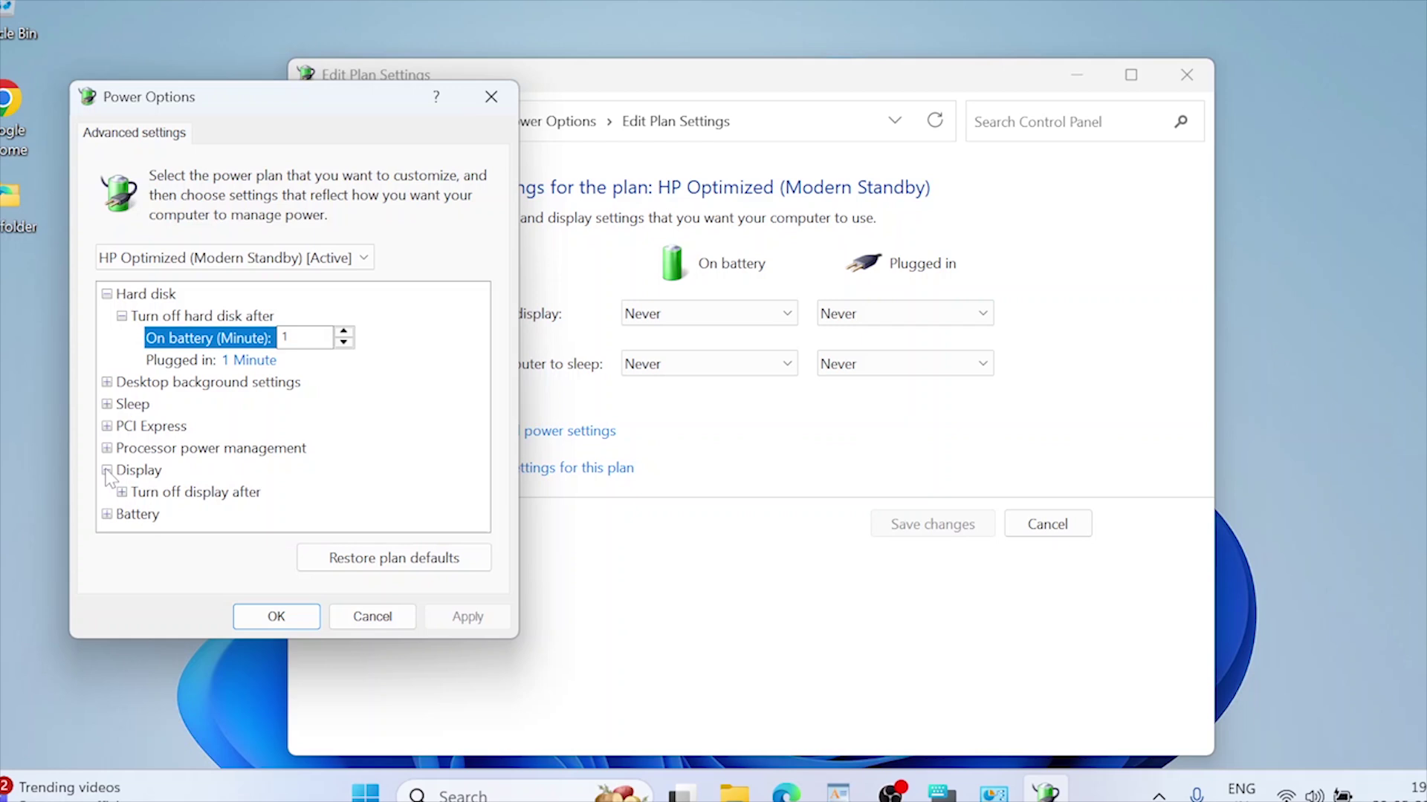
{"action": "left_click", "coordinate": [122, 493]}
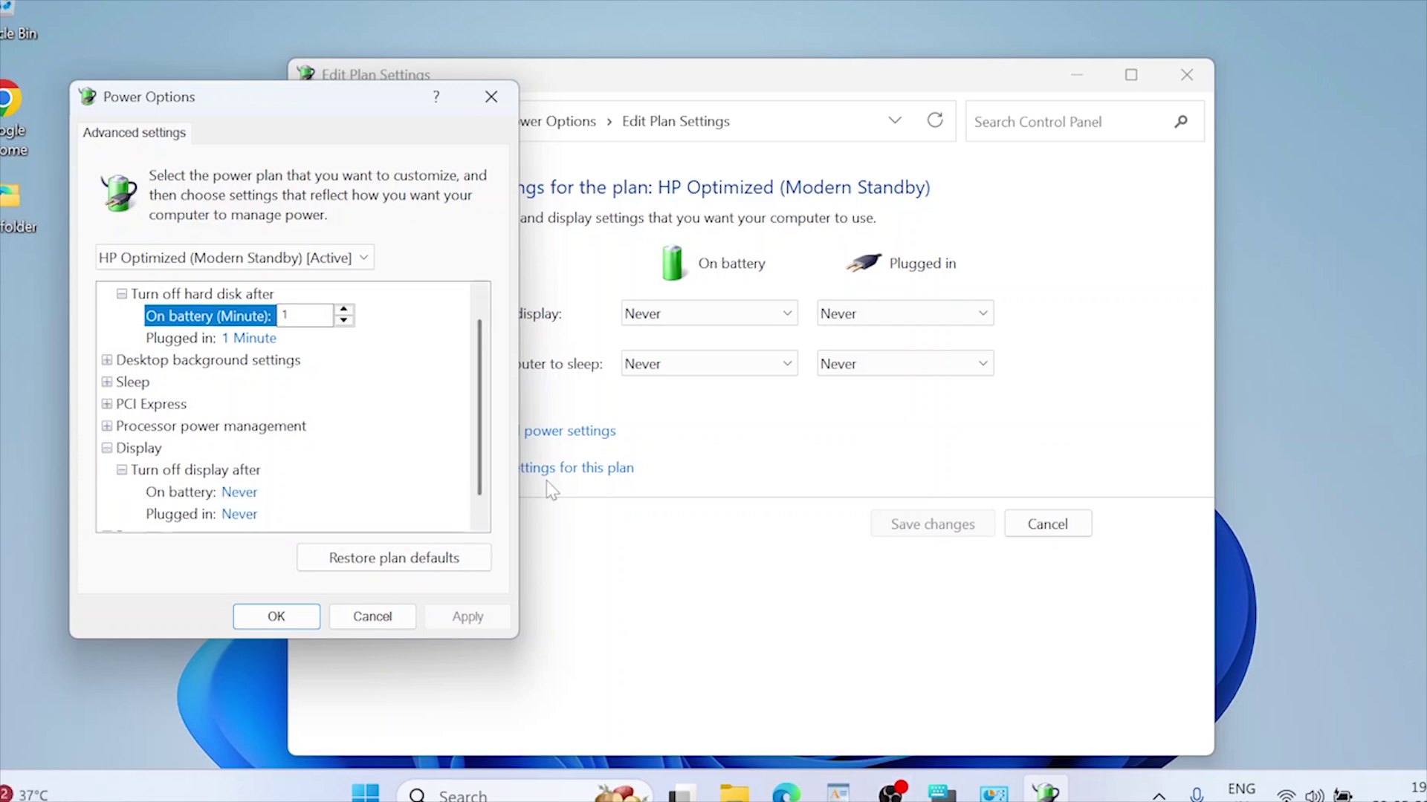
{"action": "left_click", "coordinate": [479, 519]}
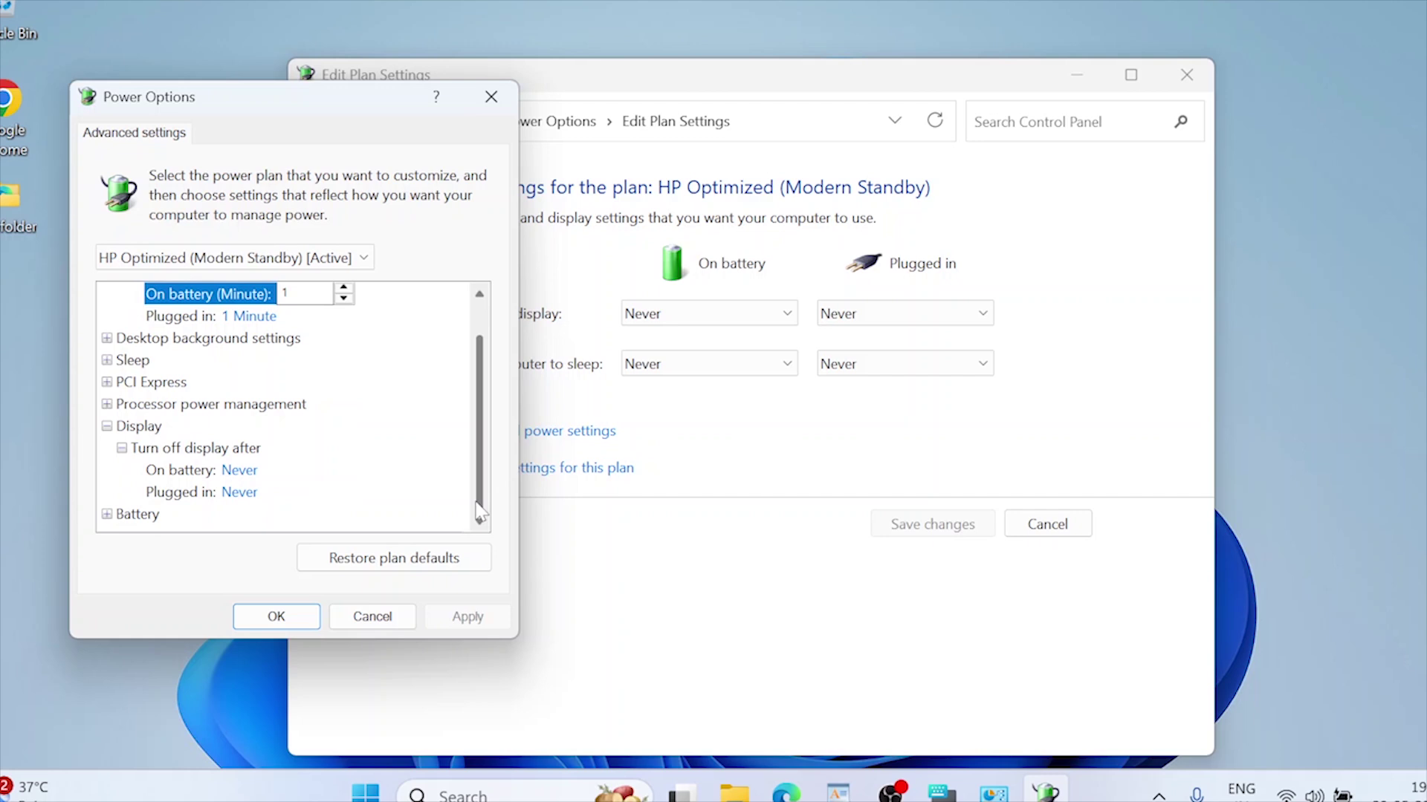
{"action": "left_click", "coordinate": [242, 473]}
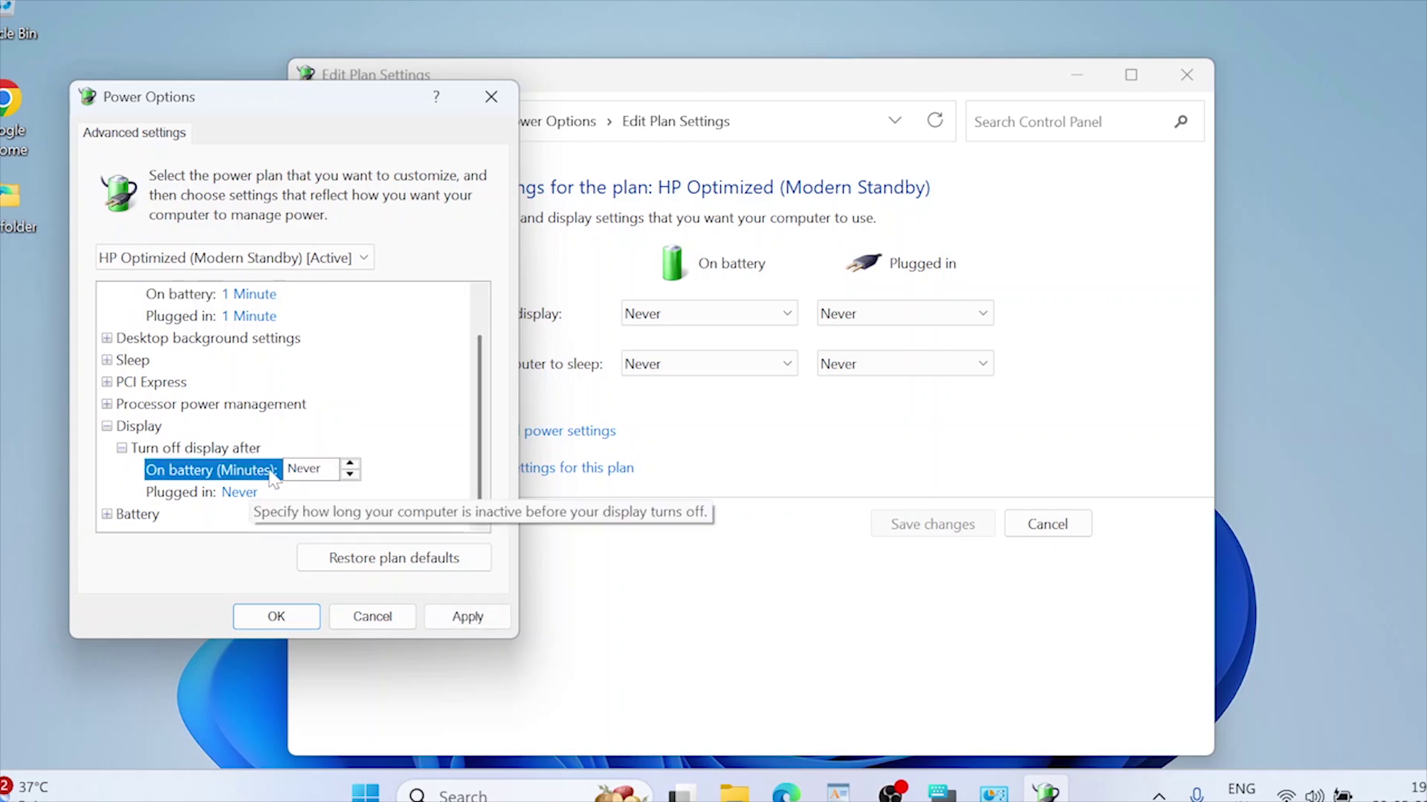
{"action": "left_click", "coordinate": [256, 494]}
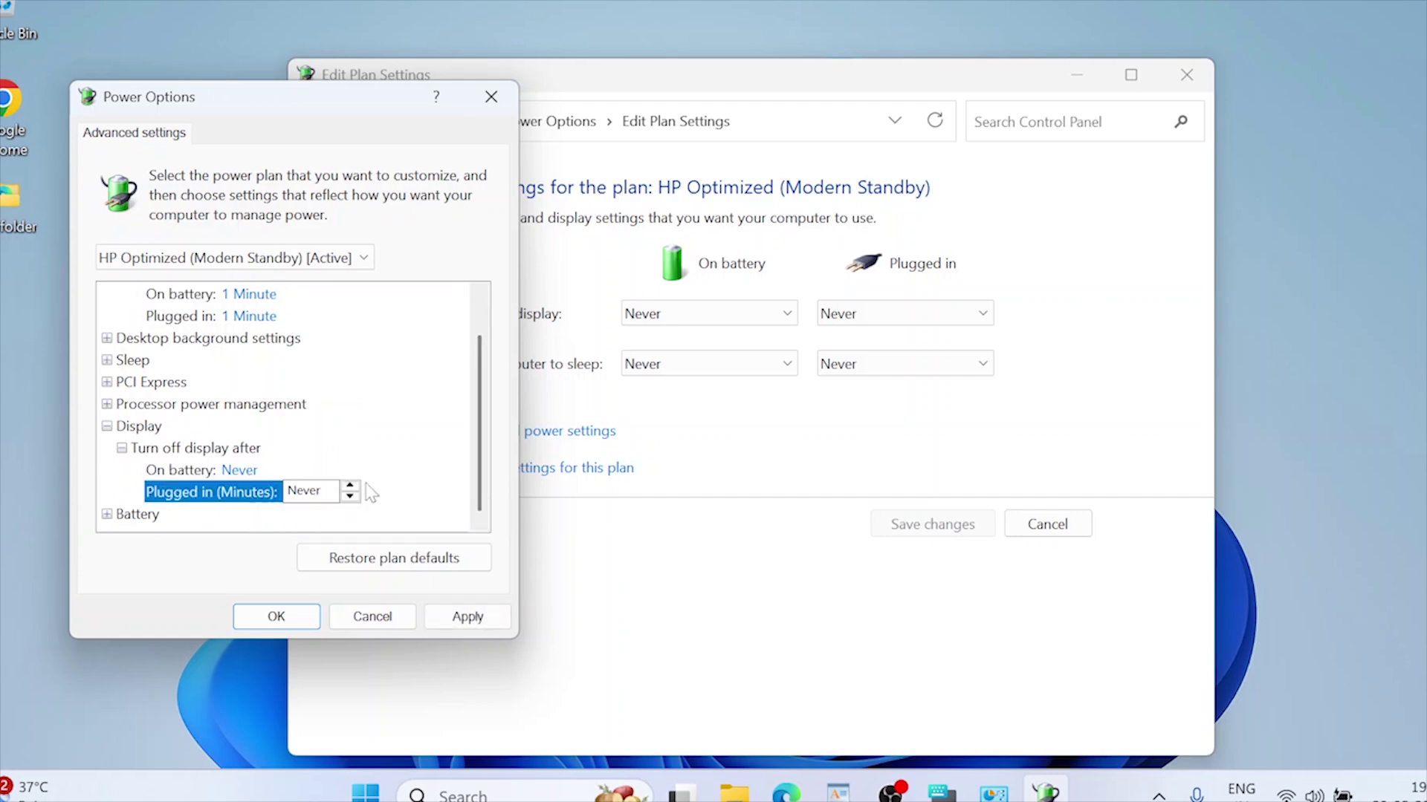
{"action": "left_click", "coordinate": [275, 616]}
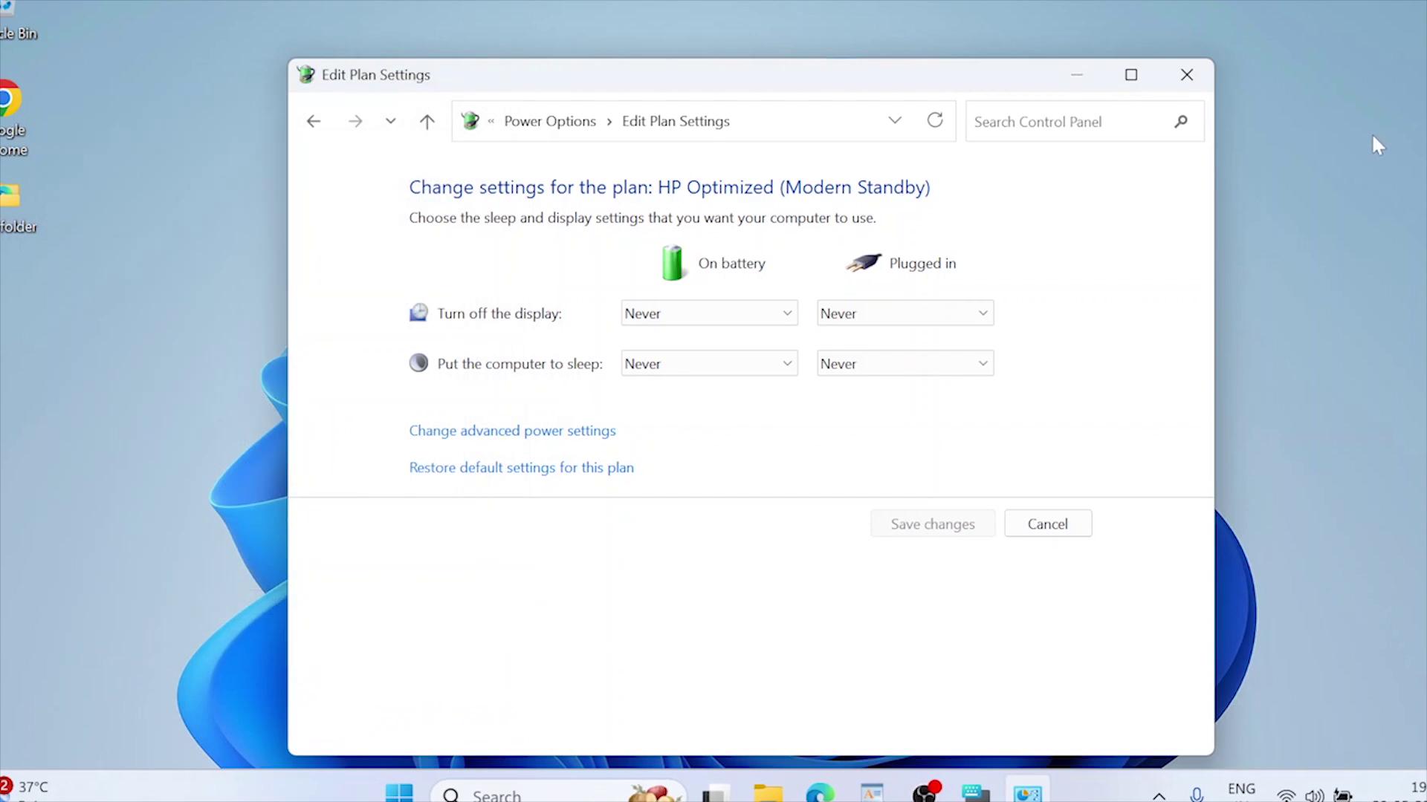
- Close Edit Plan Settings and go to the Display page in Intel Graphics Command Center
{"action": "left_click", "coordinate": [1164, 78]}
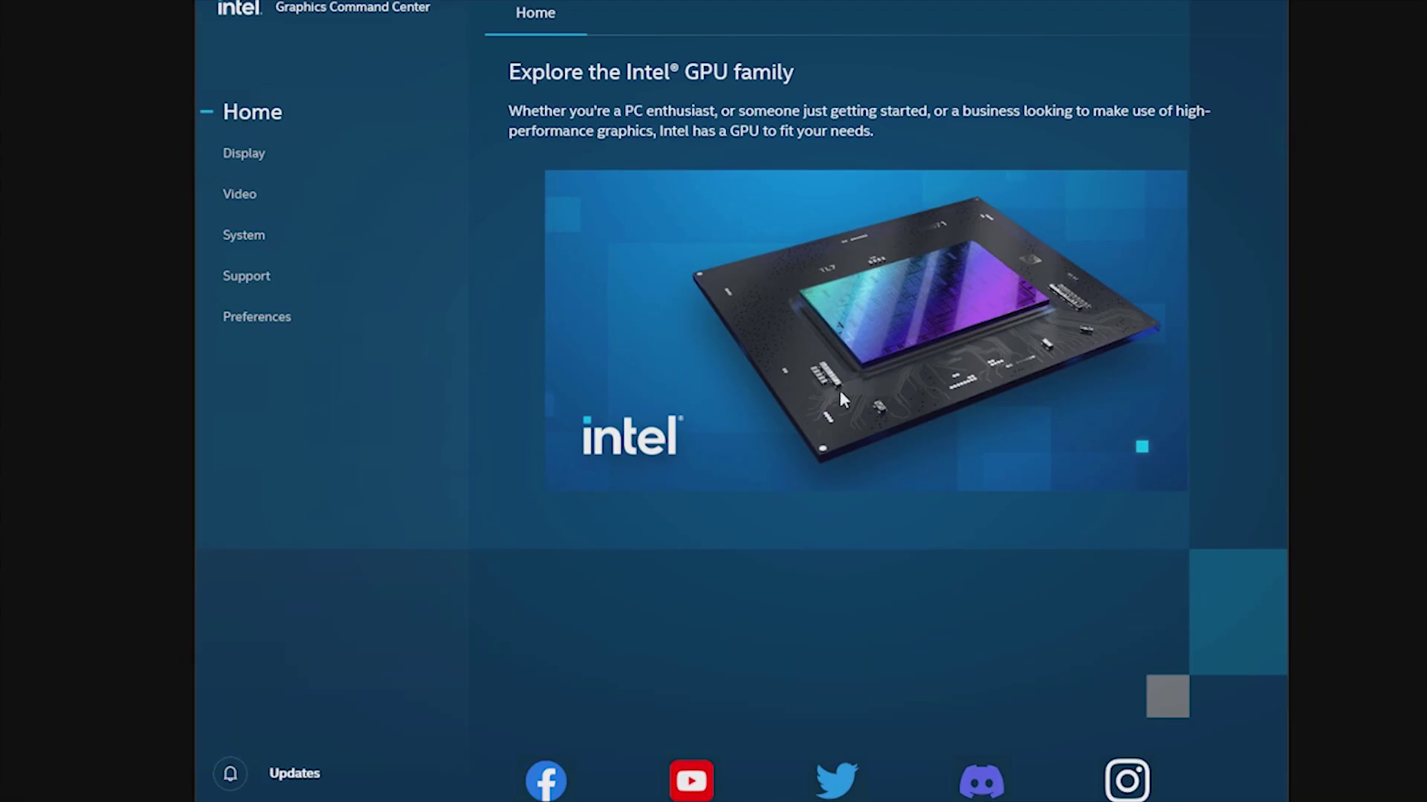
{"action": "left_click", "coordinate": [261, 156]}
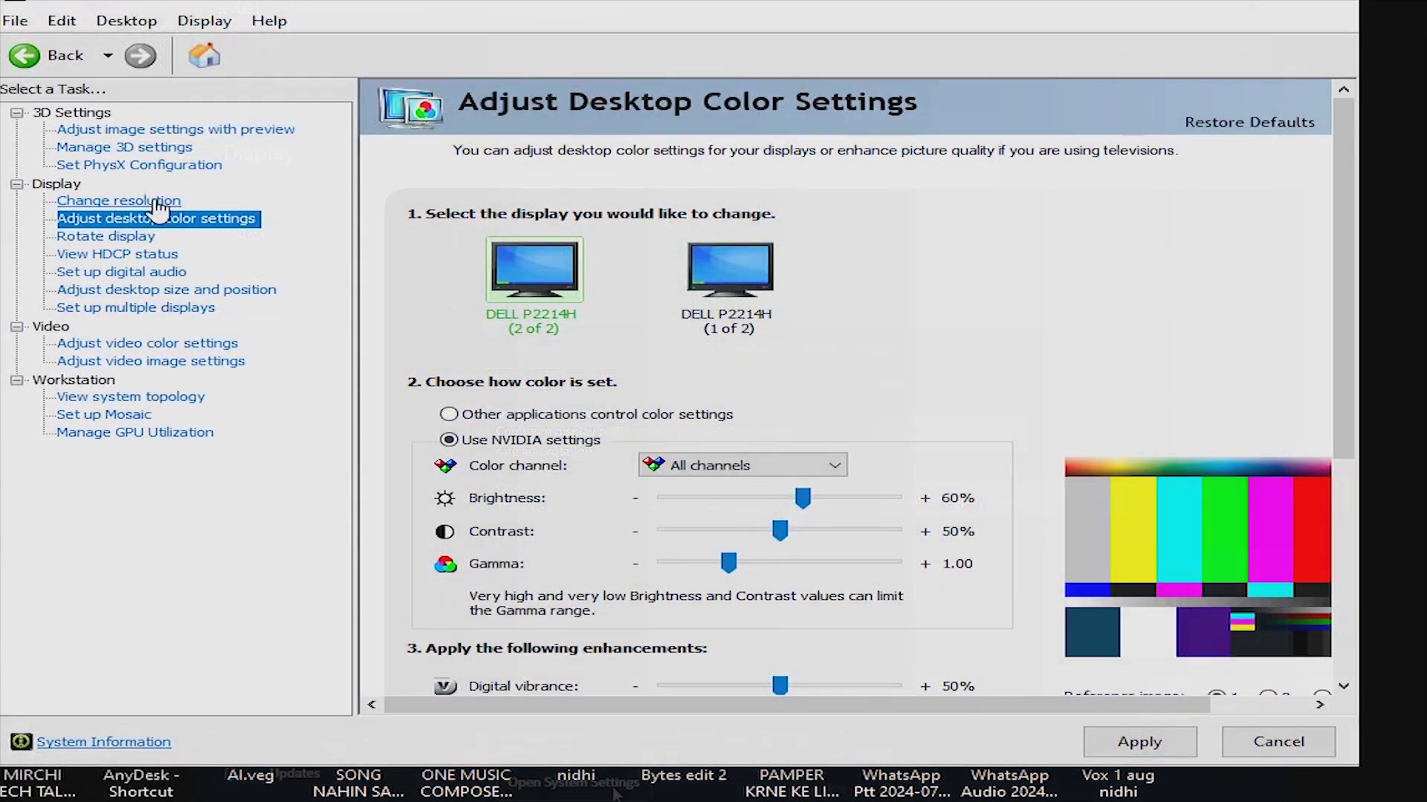
- Set the DELL P2214H desktop brightness to 75% with All channels selected
{"action": "left_click", "coordinate": [130, 201]}
{"action": "left_click", "coordinate": [159, 219]}
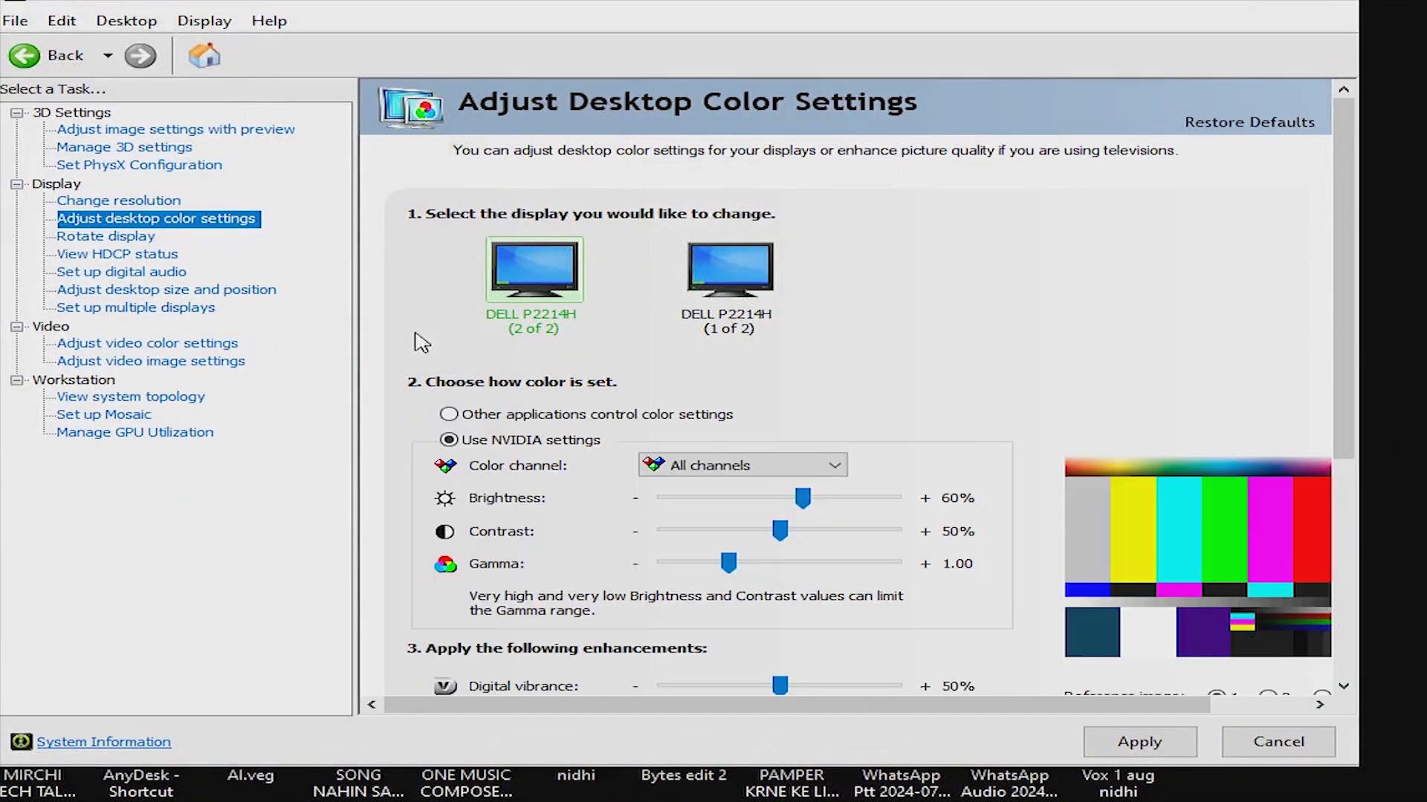
{"action": "left_click", "coordinate": [694, 466]}
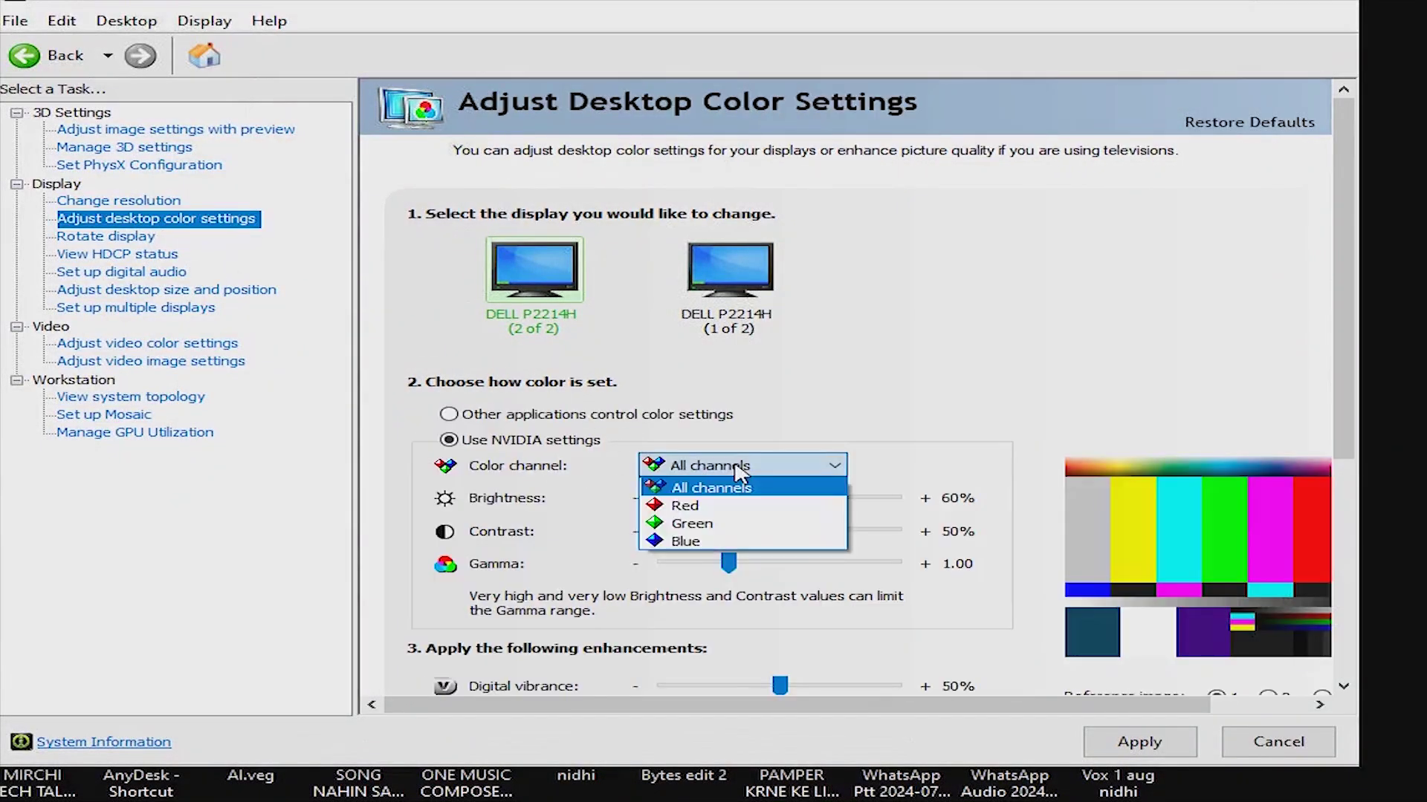
{"action": "left_click", "coordinate": [694, 468]}
{"action": "mouse_move", "coordinate": [802, 498]}
{"action": "left_mouse_down"}
{"action": "mouse_move", "coordinate": [722, 500]}
{"action": "mouse_move", "coordinate": [852, 499]}
{"action": "mouse_move", "coordinate": [789, 509]}
{"action": "left_mouse_up"}
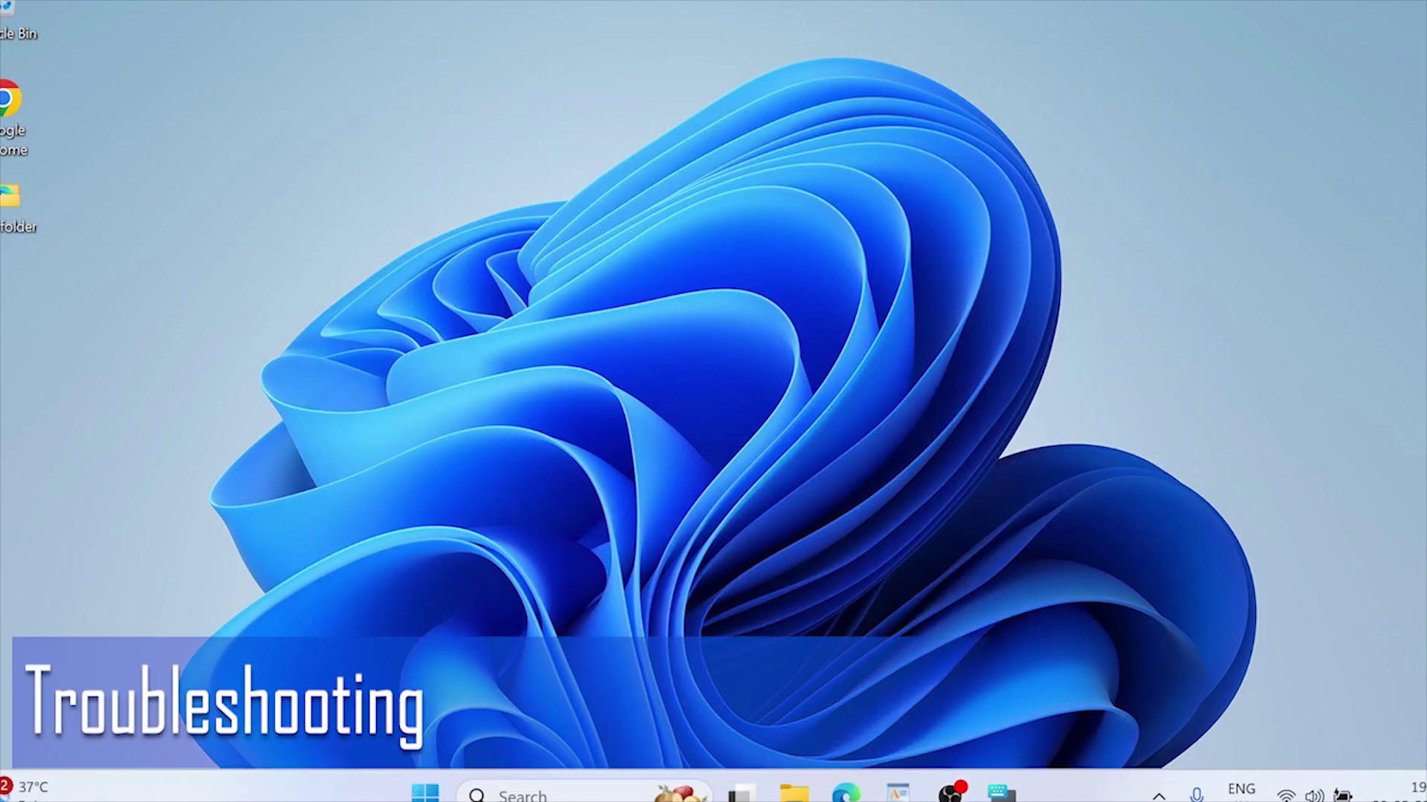
- Run an automatic driver update for Intel(R) Iris(R) Xe Graphics in Device Manager and close the result
{"action": "left_click", "coordinate": [562, 797]}
{"action": "type", "text": "device manager"}
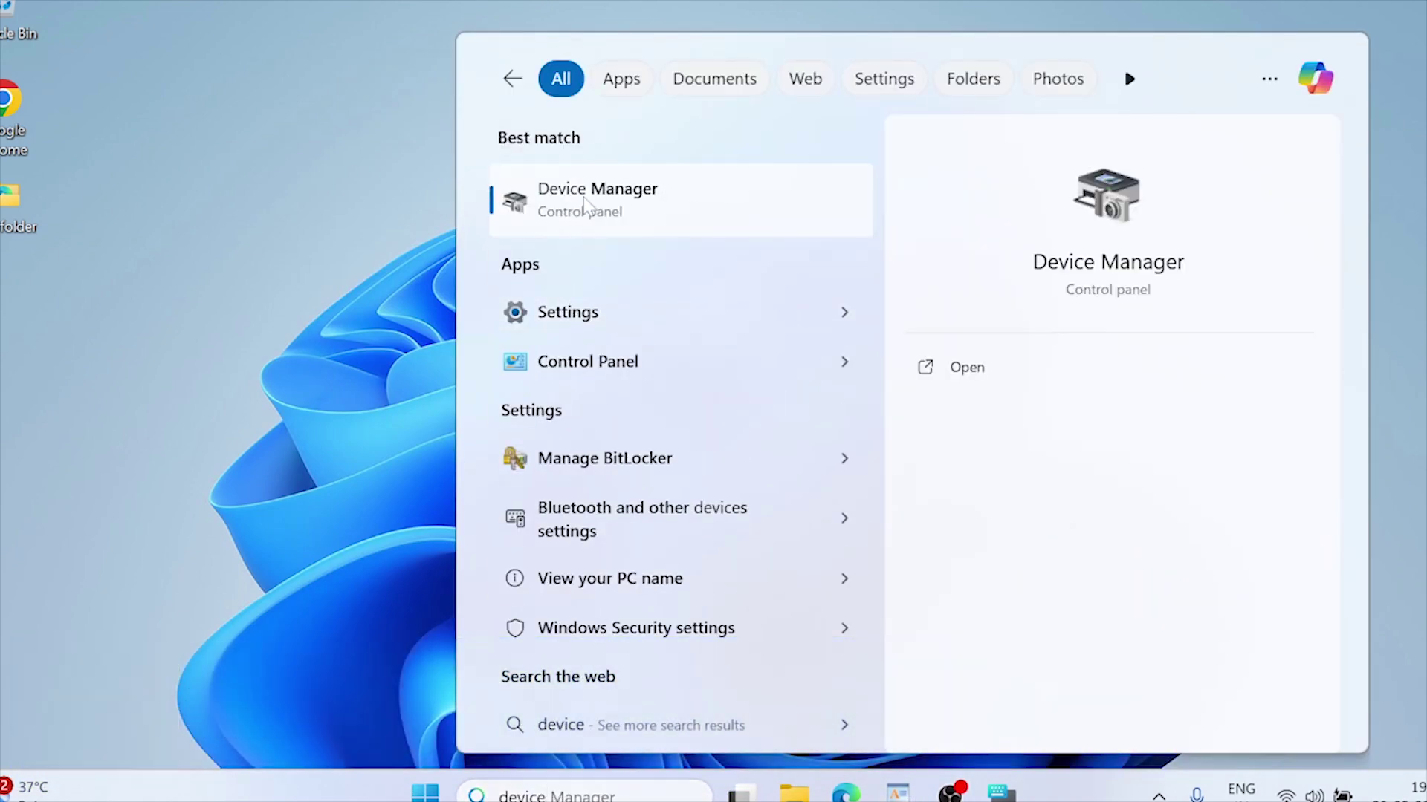
{"action": "left_click", "coordinate": [586, 207]}
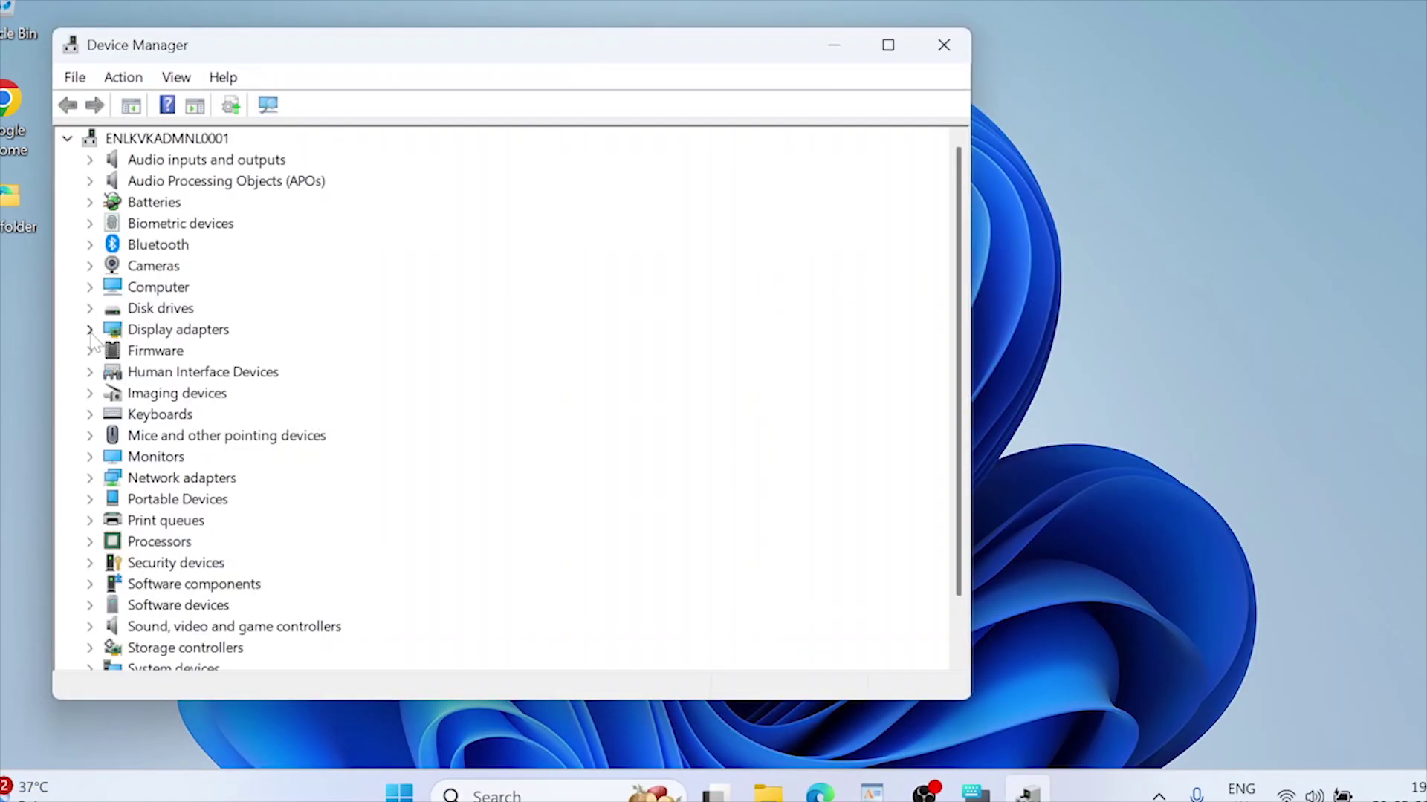
{"action": "left_click", "coordinate": [90, 331]}
{"action": "right_click", "coordinate": [204, 364]}
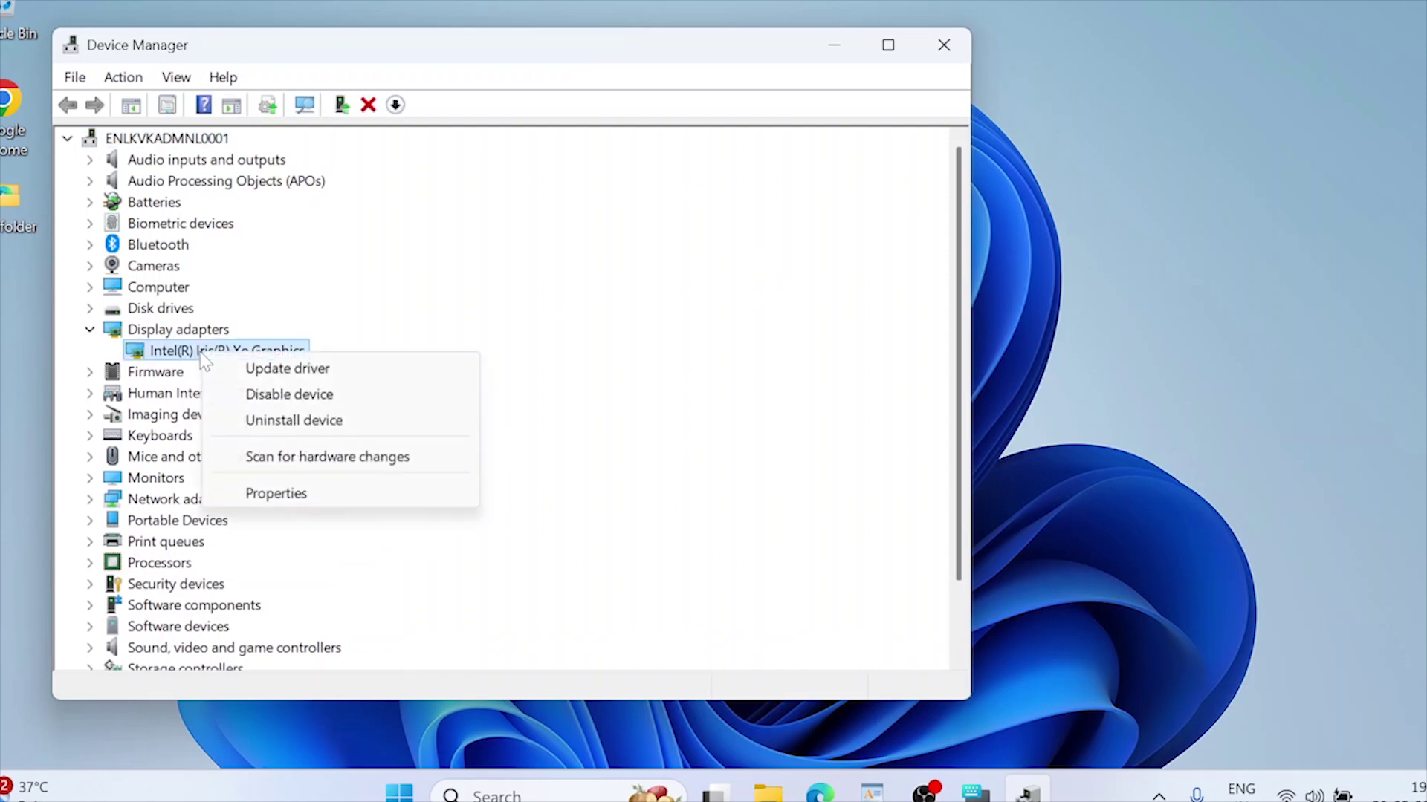
{"action": "left_click", "coordinate": [305, 367]}
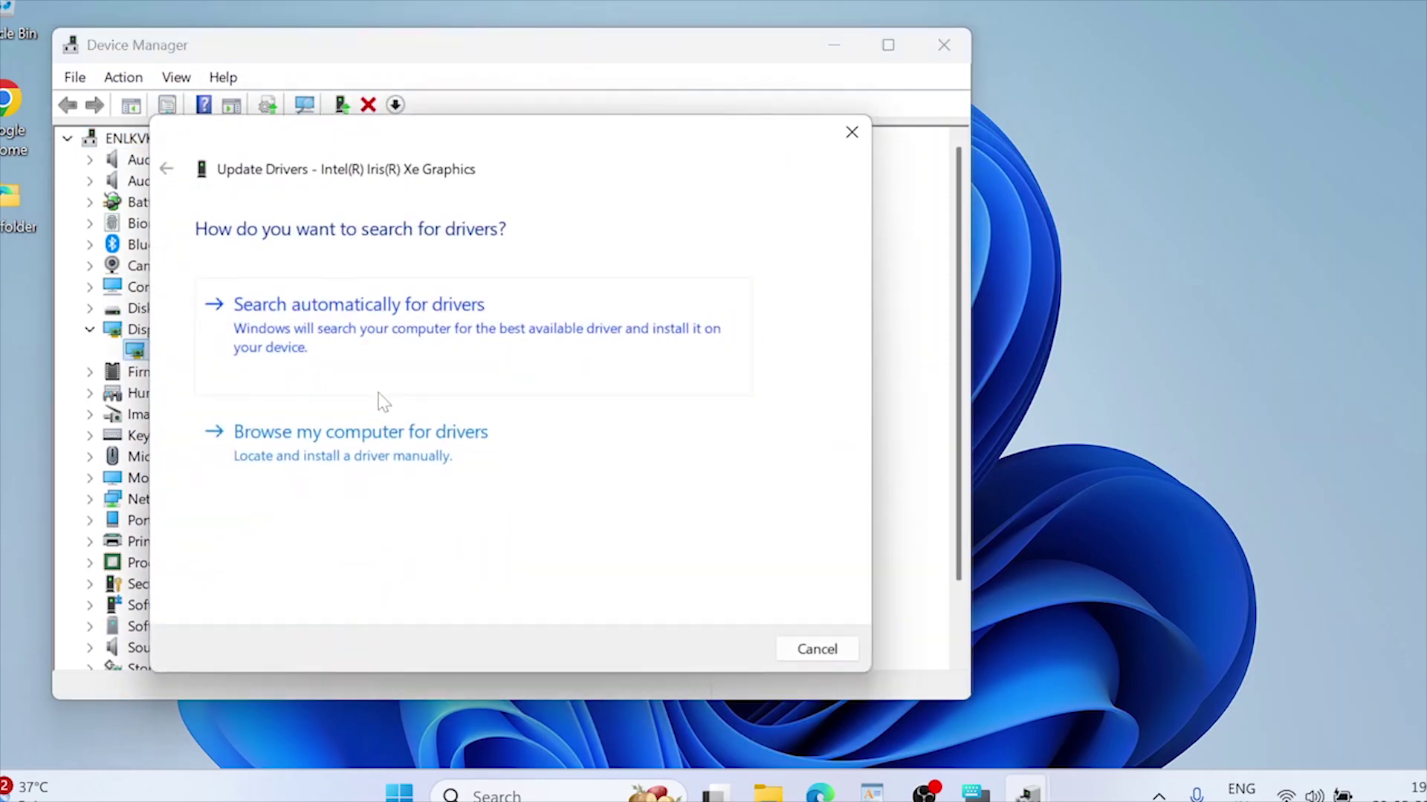
{"action": "left_click", "coordinate": [394, 347]}
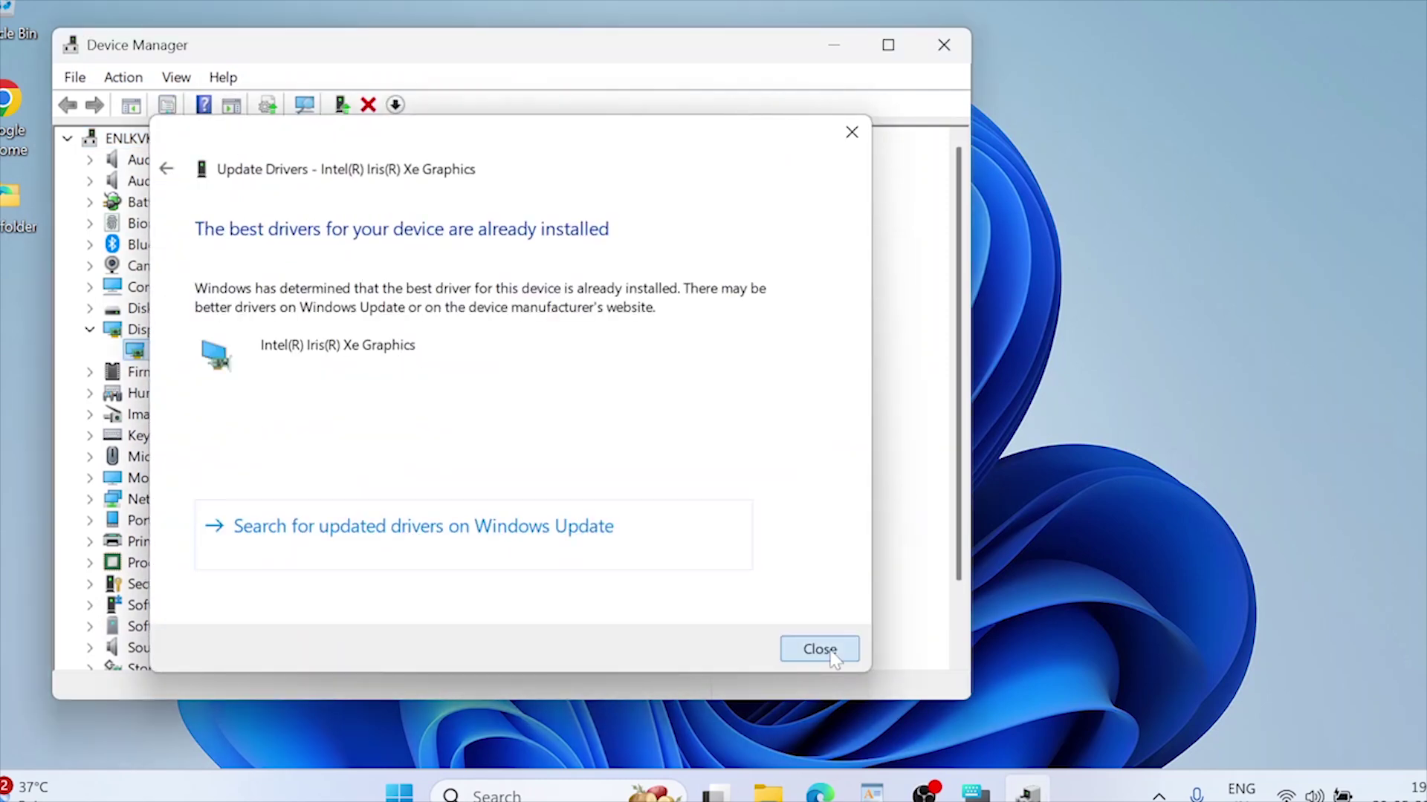
{"action": "left_click", "coordinate": [819, 649]}
- Close Device Manager, search 'update', and run Check for updates on the Windows Update page
{"action": "left_click", "coordinate": [944, 45]}
{"action": "left_click", "coordinate": [565, 794]}
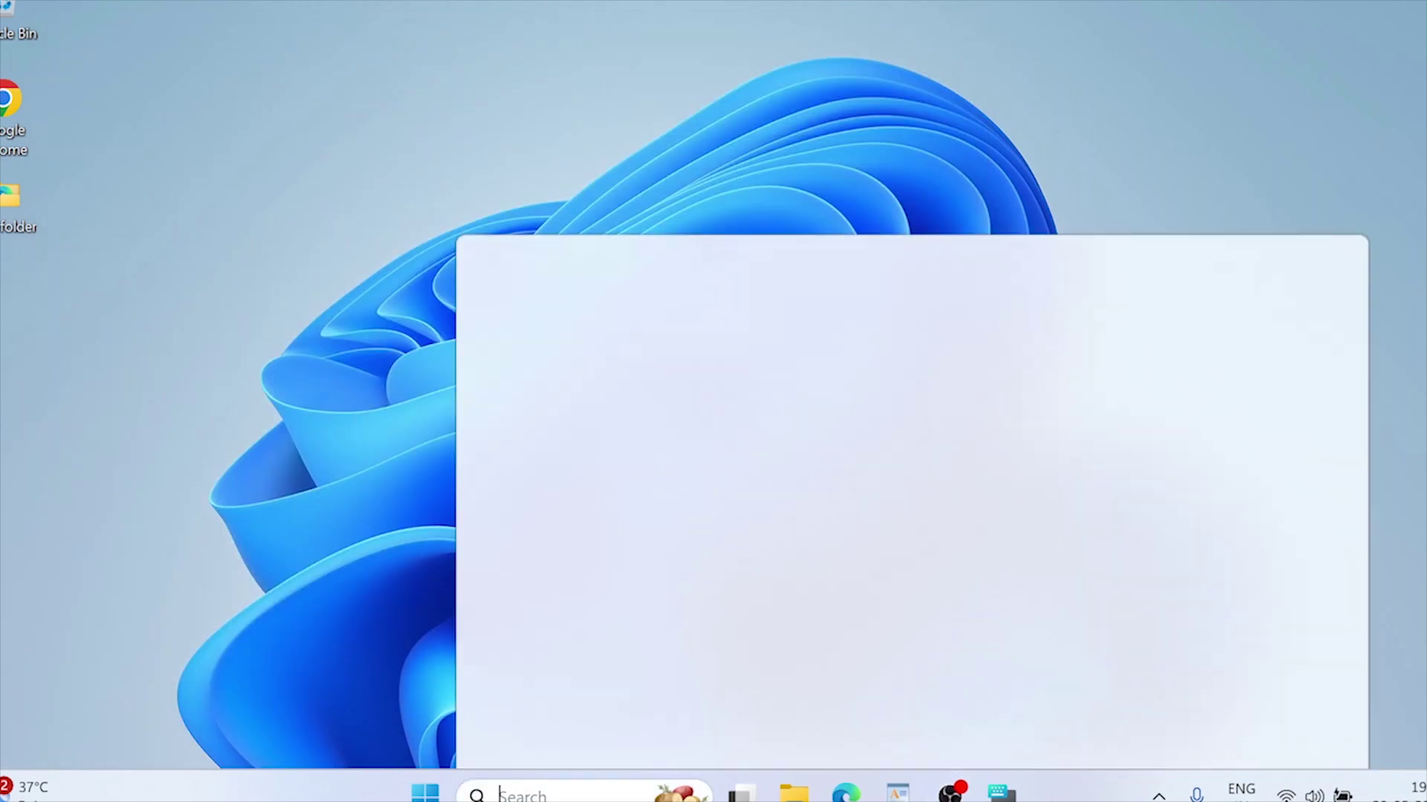
{"action": "type", "text": "update"}
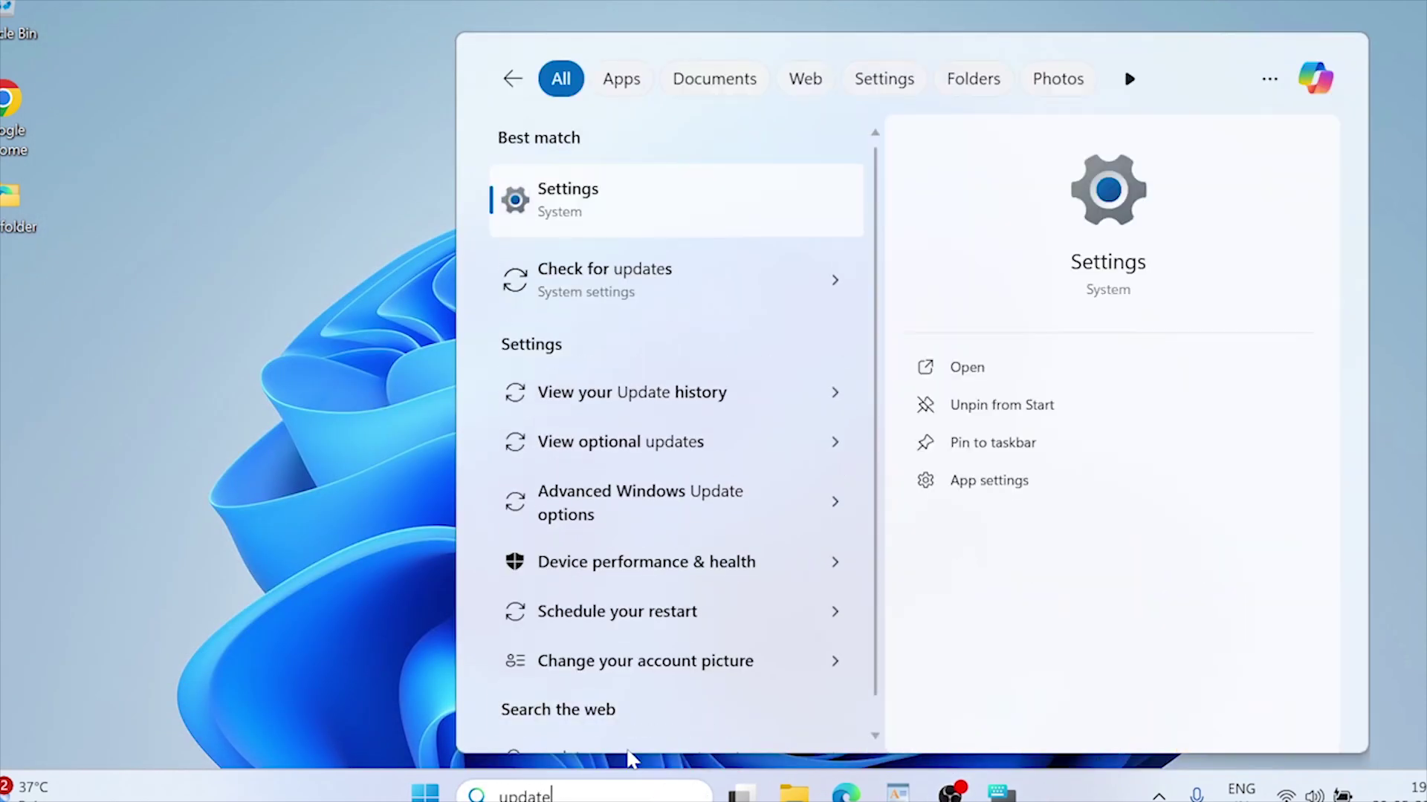
{"action": "left_click", "coordinate": [696, 305]}
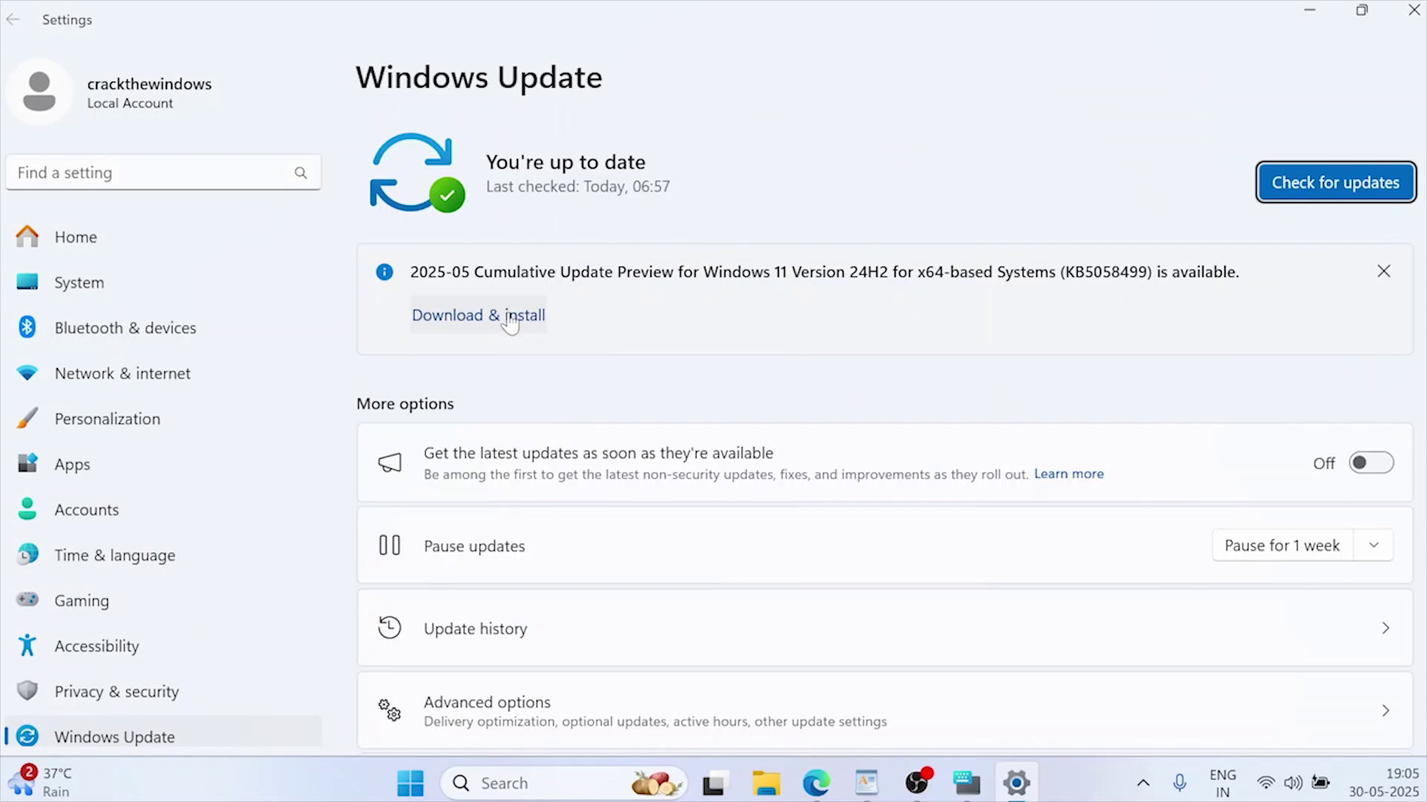
{"action": "left_click", "coordinate": [1305, 178]}
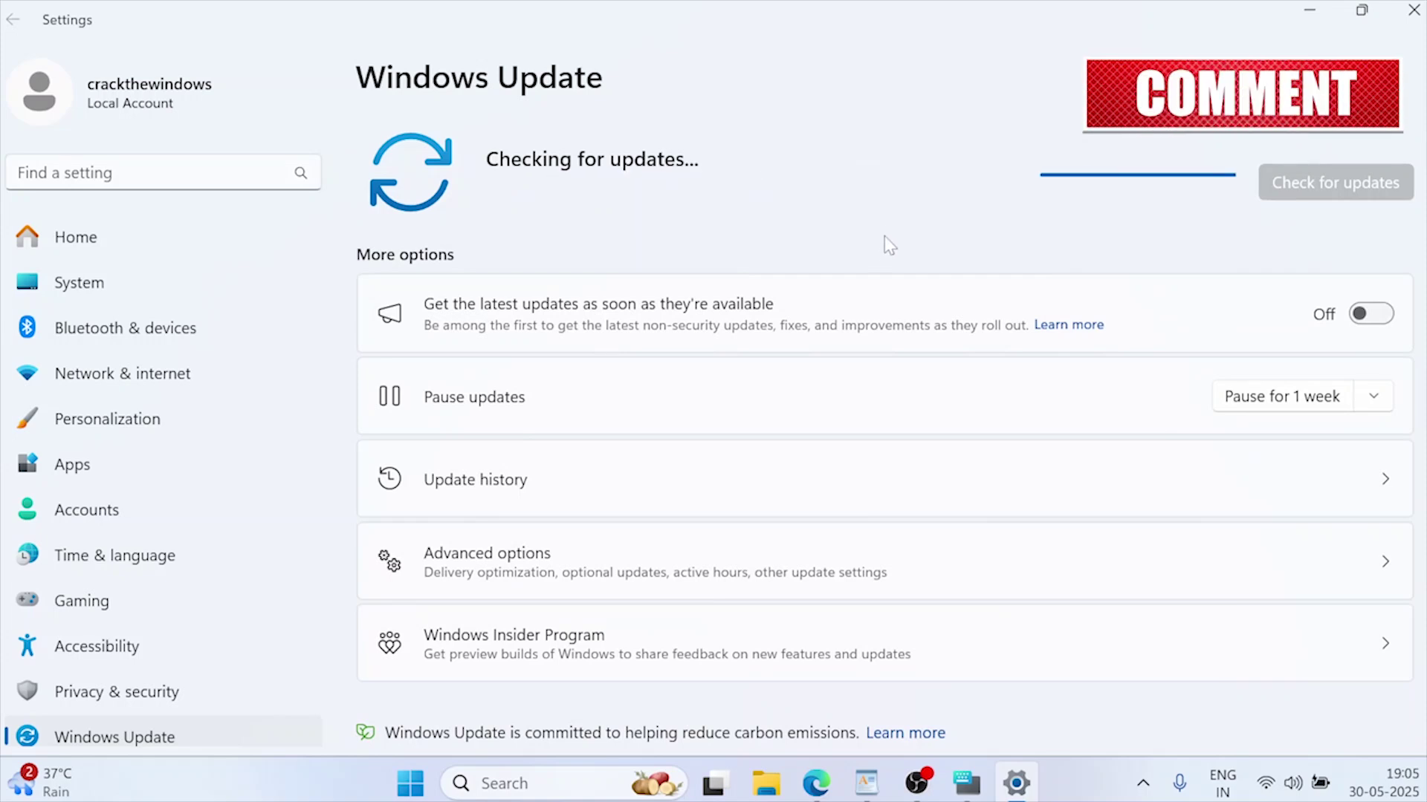